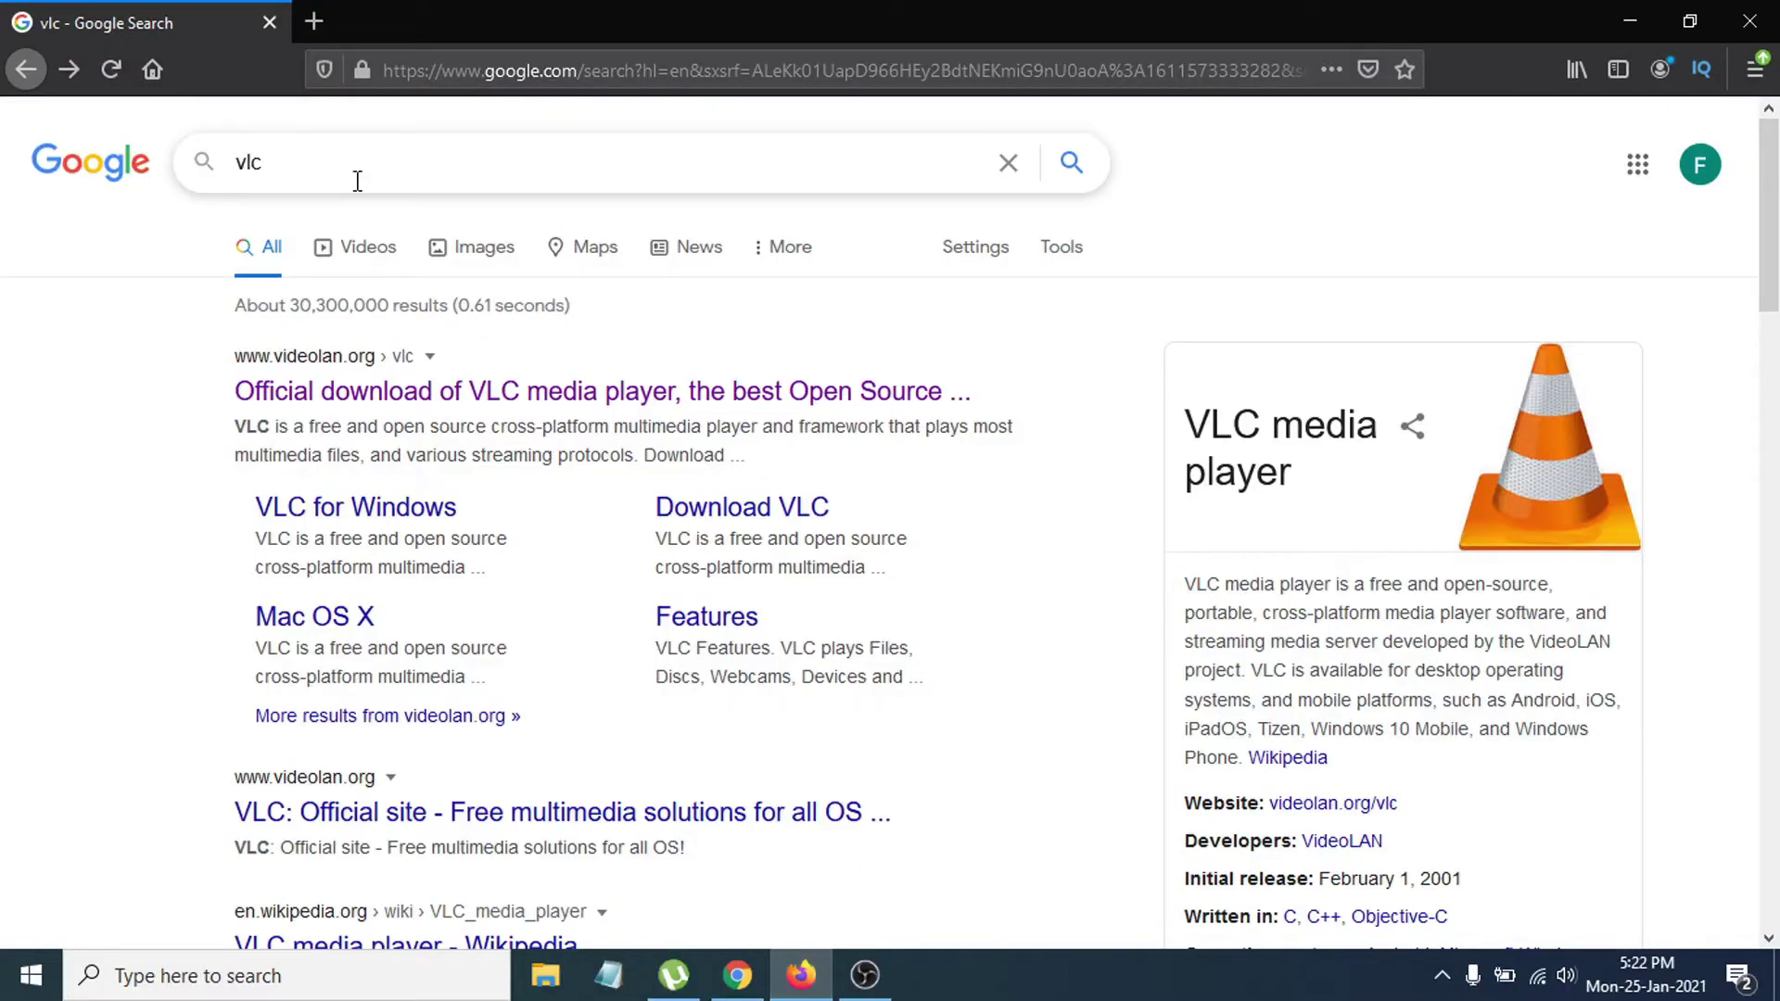
Open the 'Official download of VLC media player' result from Google's results for 'vlc'
{"action": "left_click", "coordinate": [311, 165]}
{"action": "double_click", "coordinate": [259, 163]}
{"action": "left_click", "coordinate": [278, 164]}
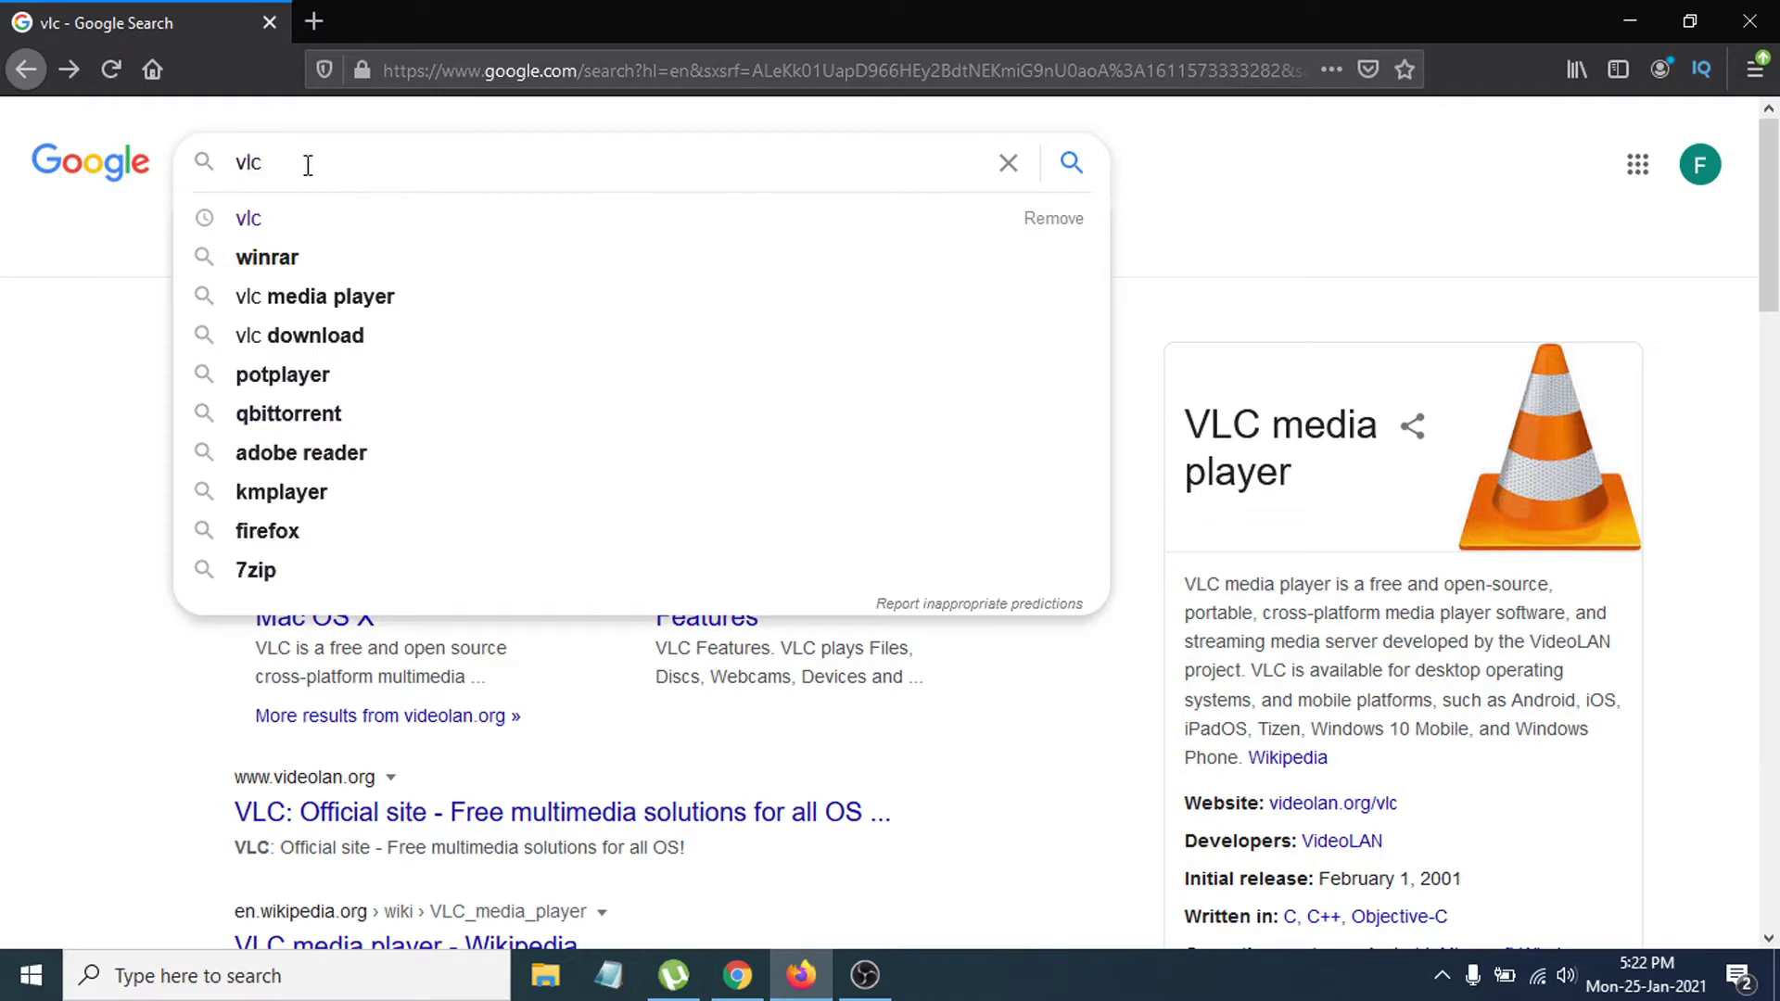
{"action": "left_click", "coordinate": [1317, 186]}
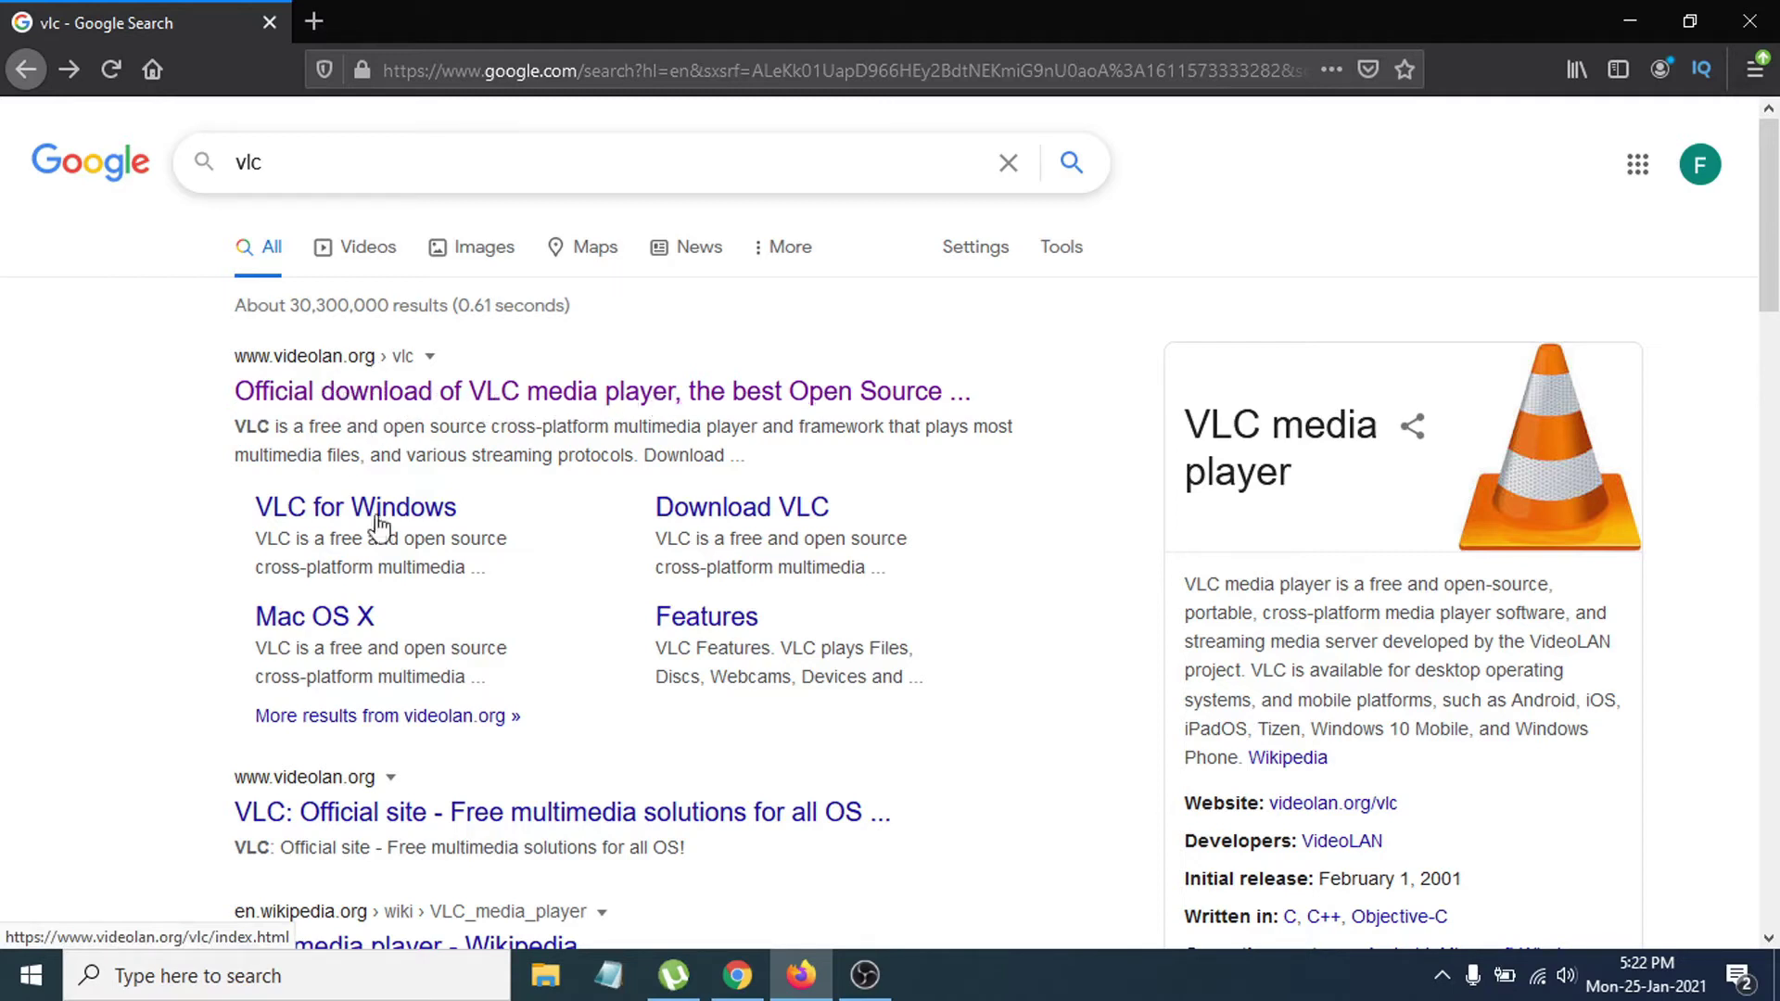
{"action": "left_click", "coordinate": [432, 395]}
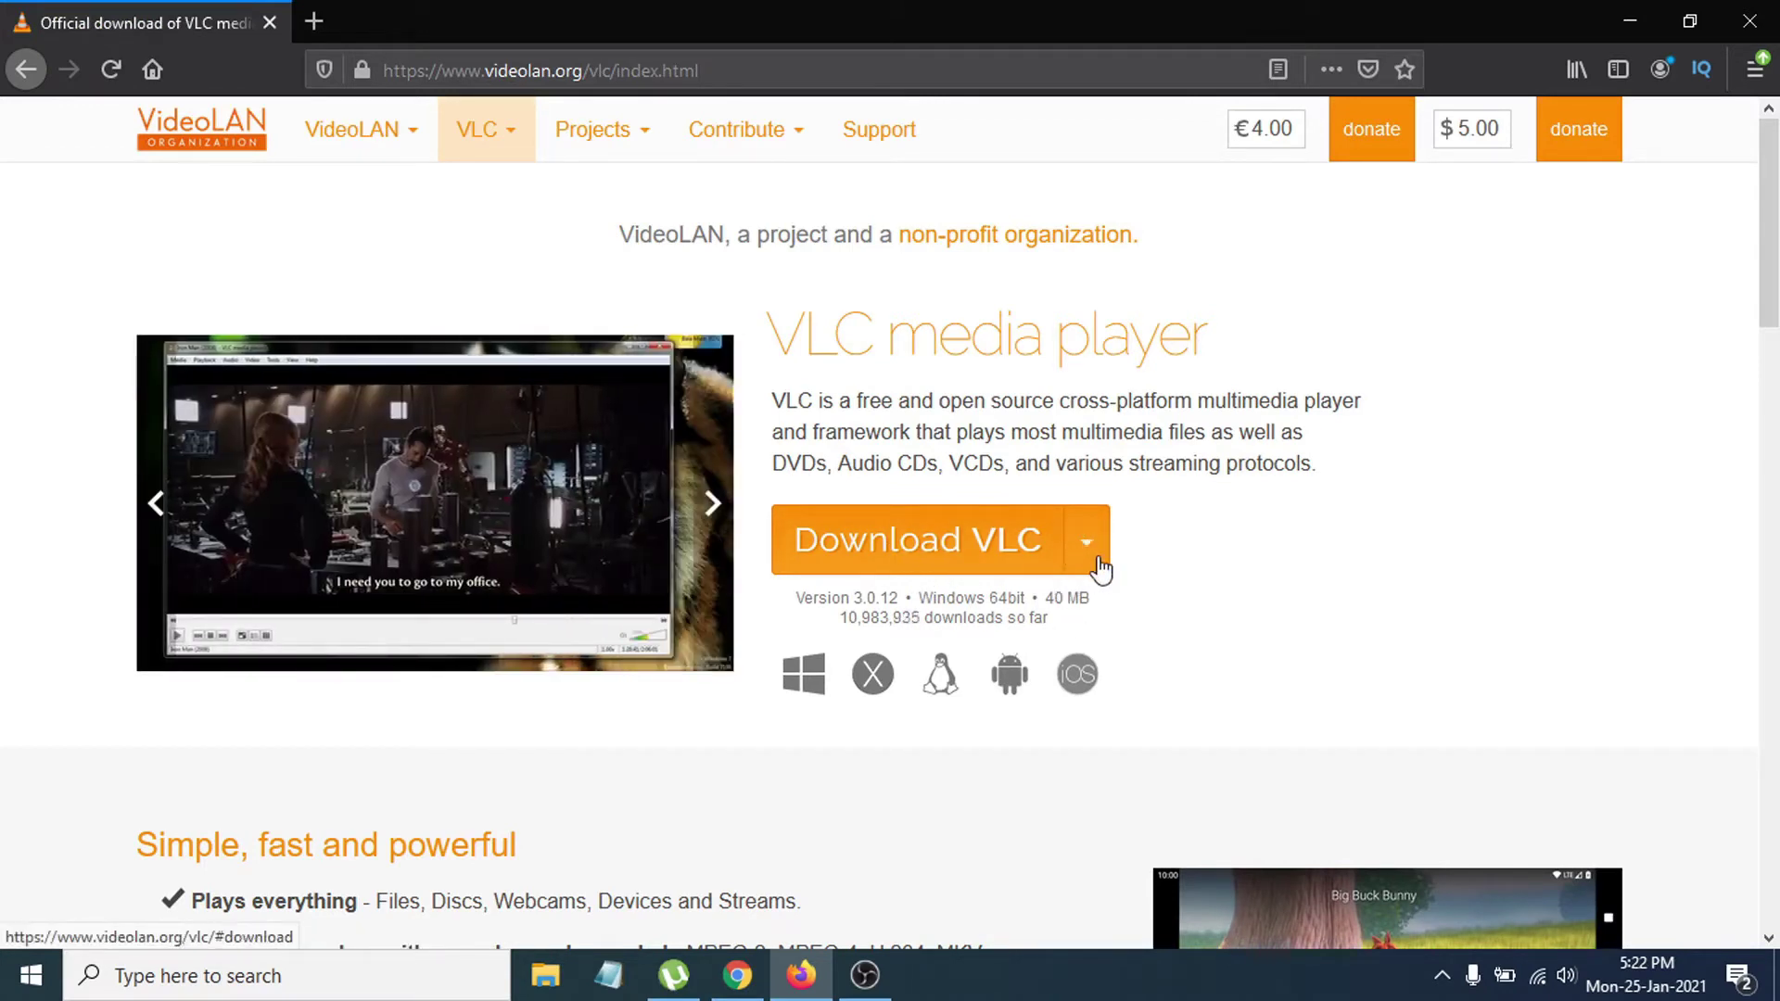
Show the Download VLC platform list (Windows, Windows 64bit, macOS, Linux, Android), then minimize Firefox
{"action": "left_click", "coordinate": [1100, 568]}
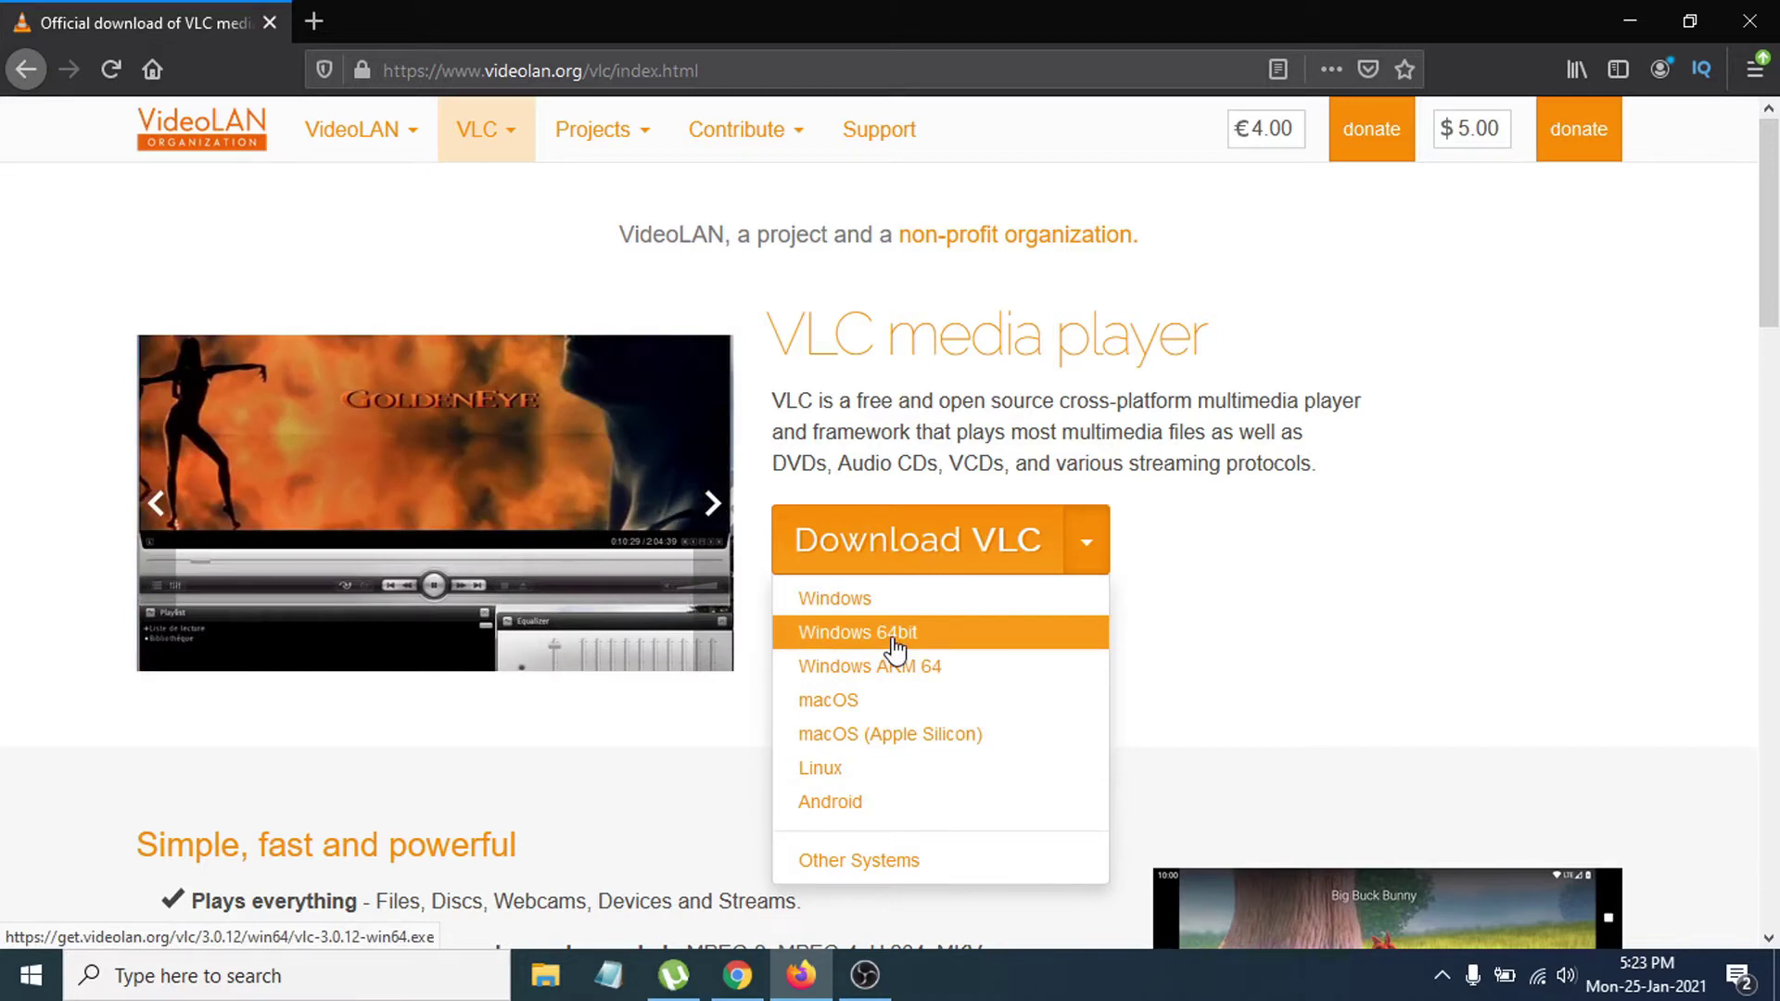
{"action": "left_click", "coordinate": [1604, 13]}
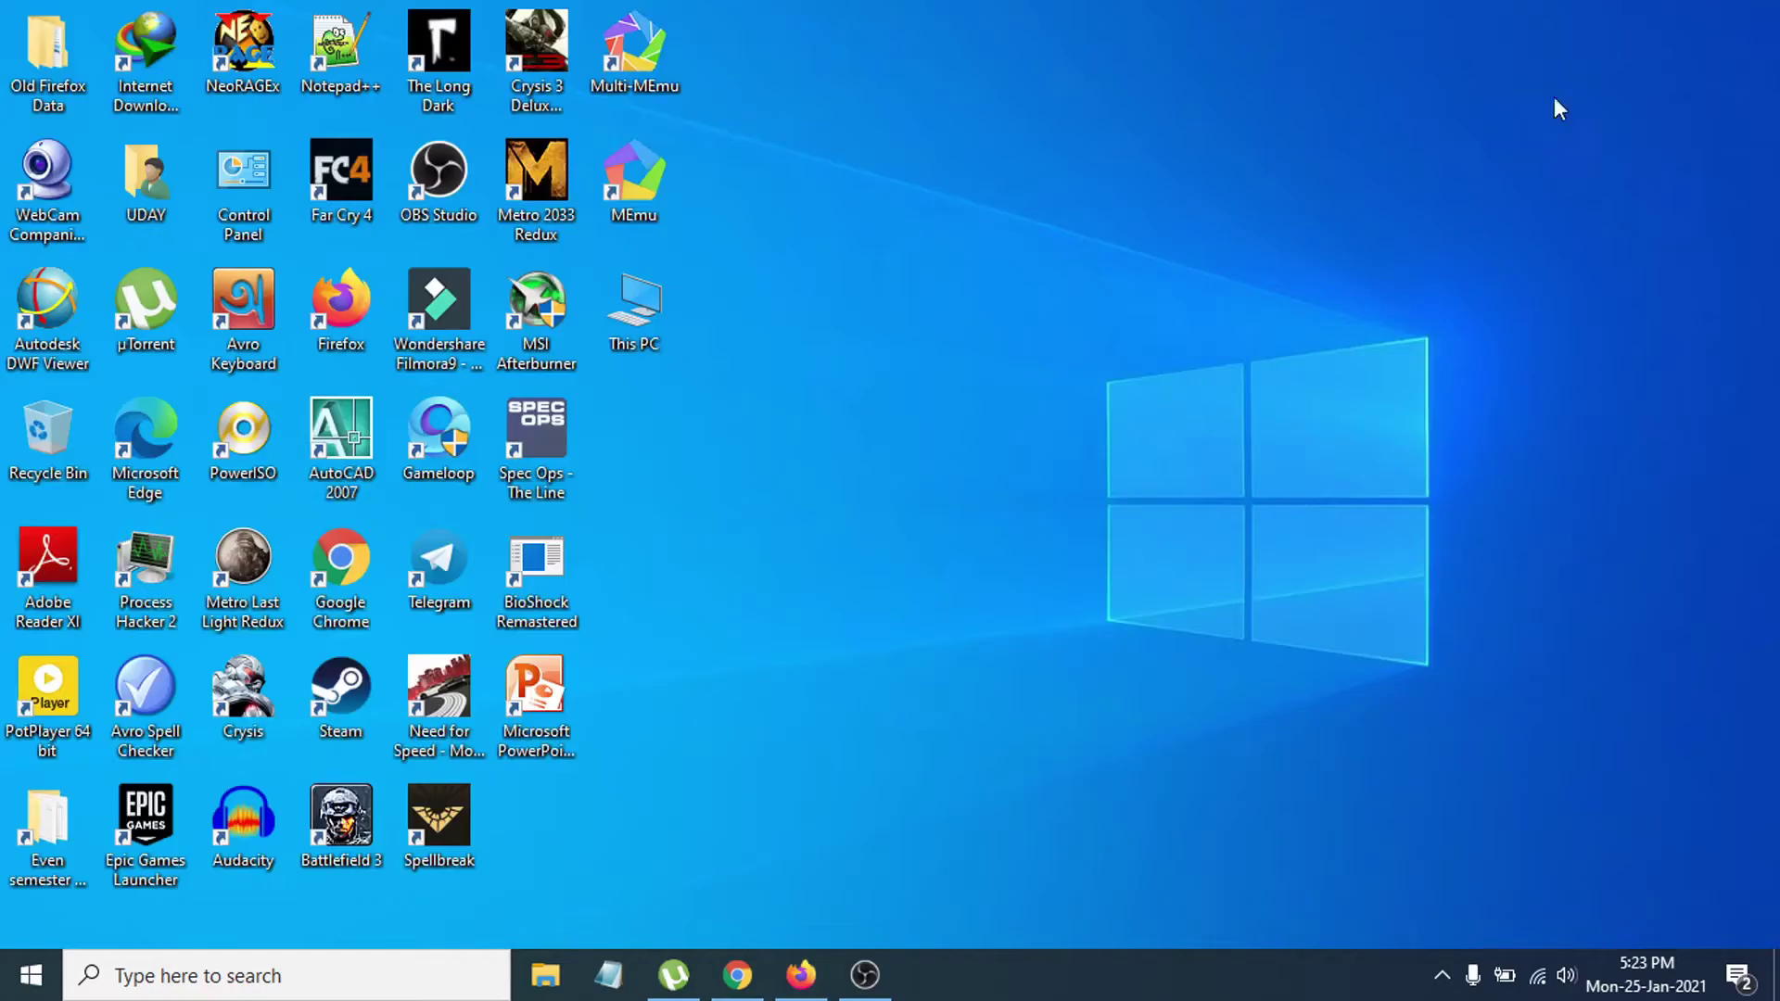
Confirm in This PC's system properties that Windows is 64-bit on x64, then minimize it
{"action": "right_click", "coordinate": [638, 321]}
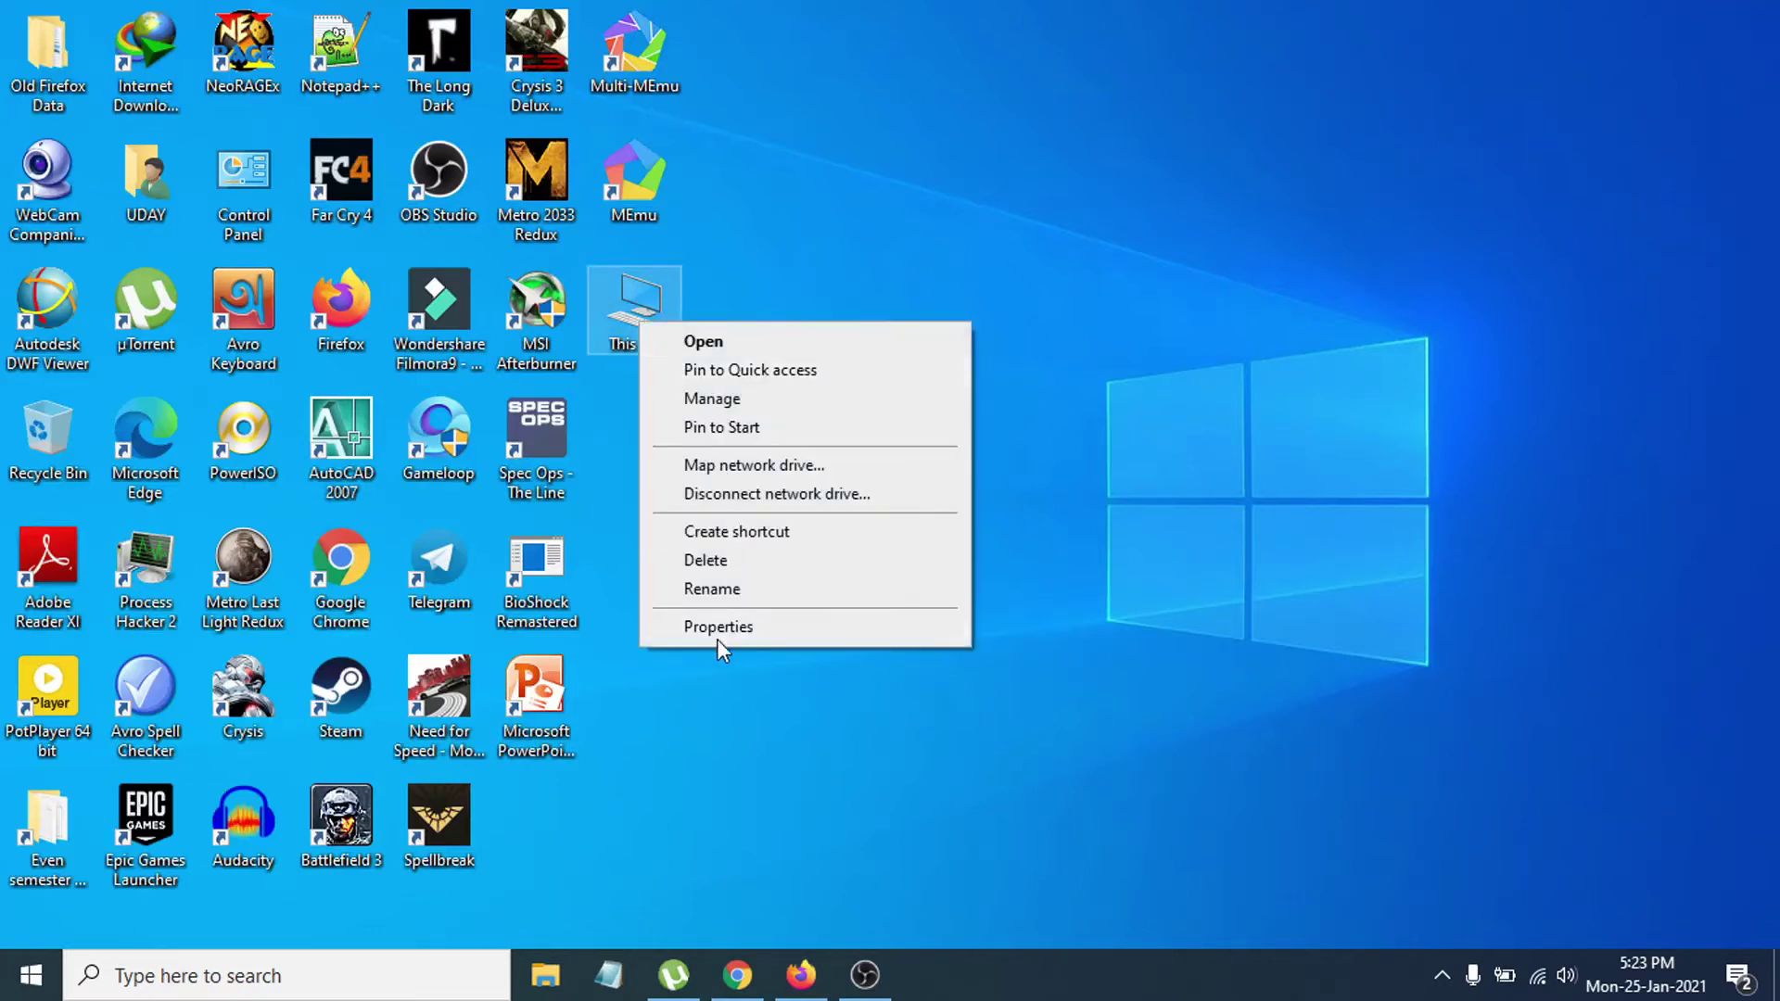
{"action": "left_click", "coordinate": [834, 237]}
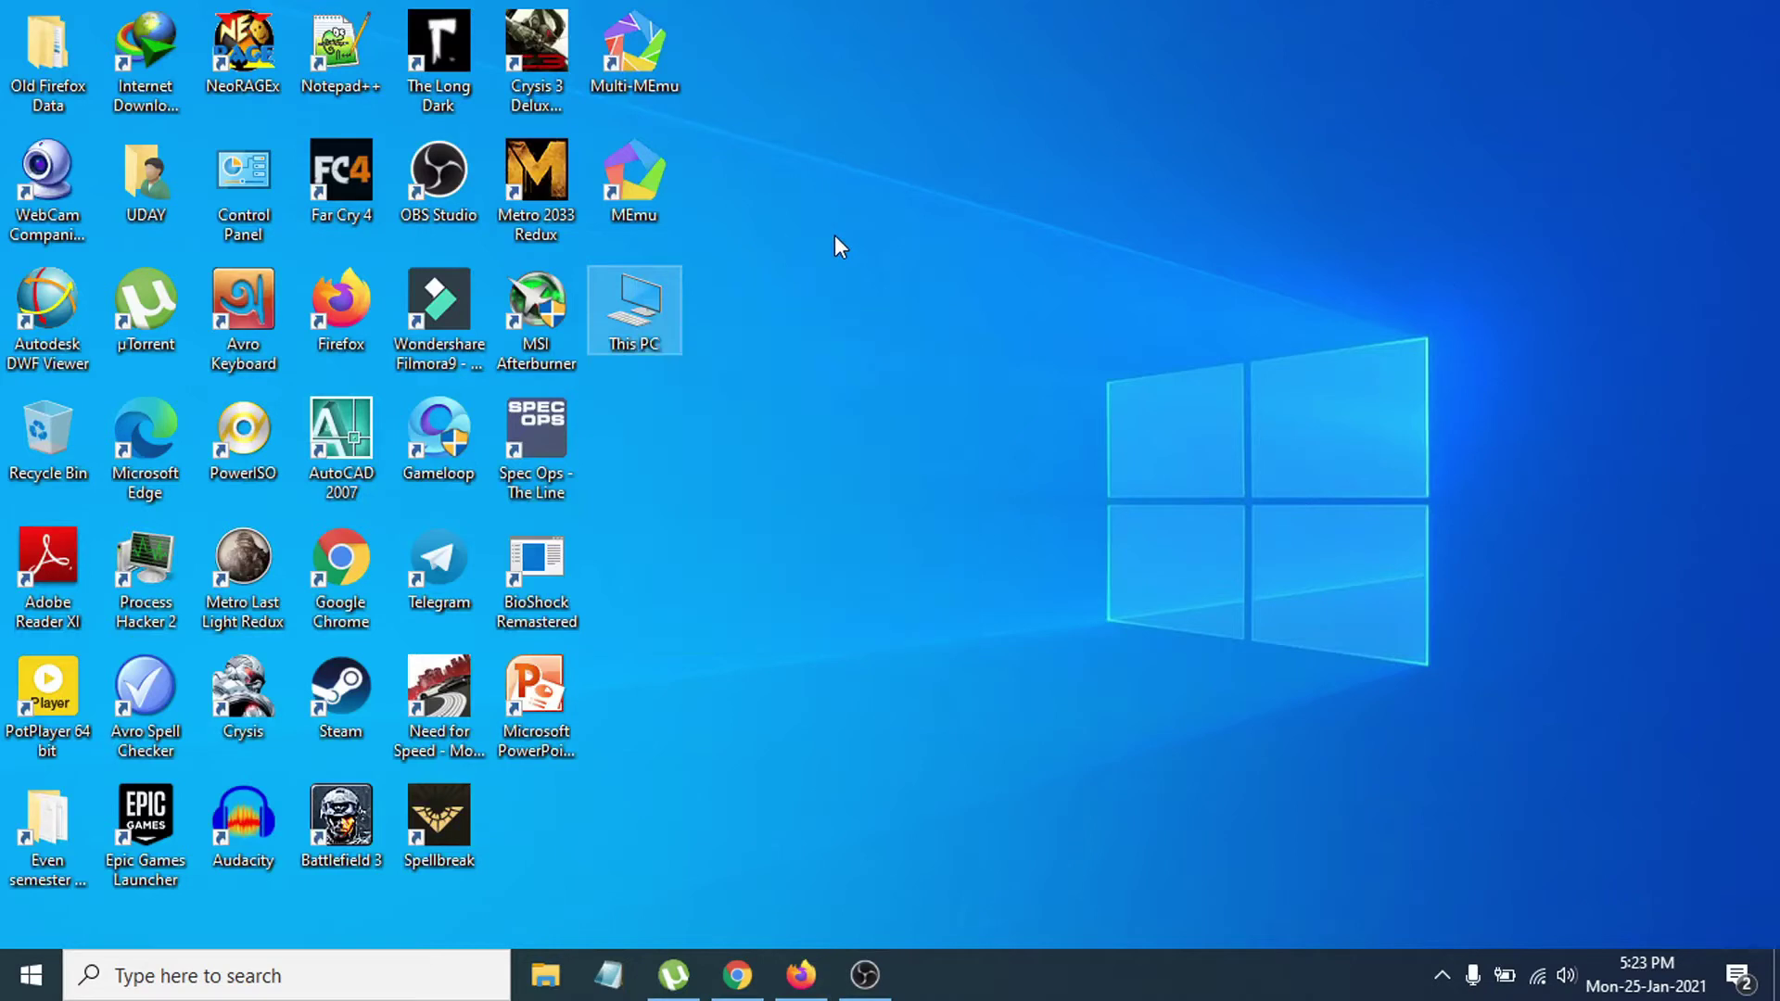
{"action": "right_click", "coordinate": [619, 321]}
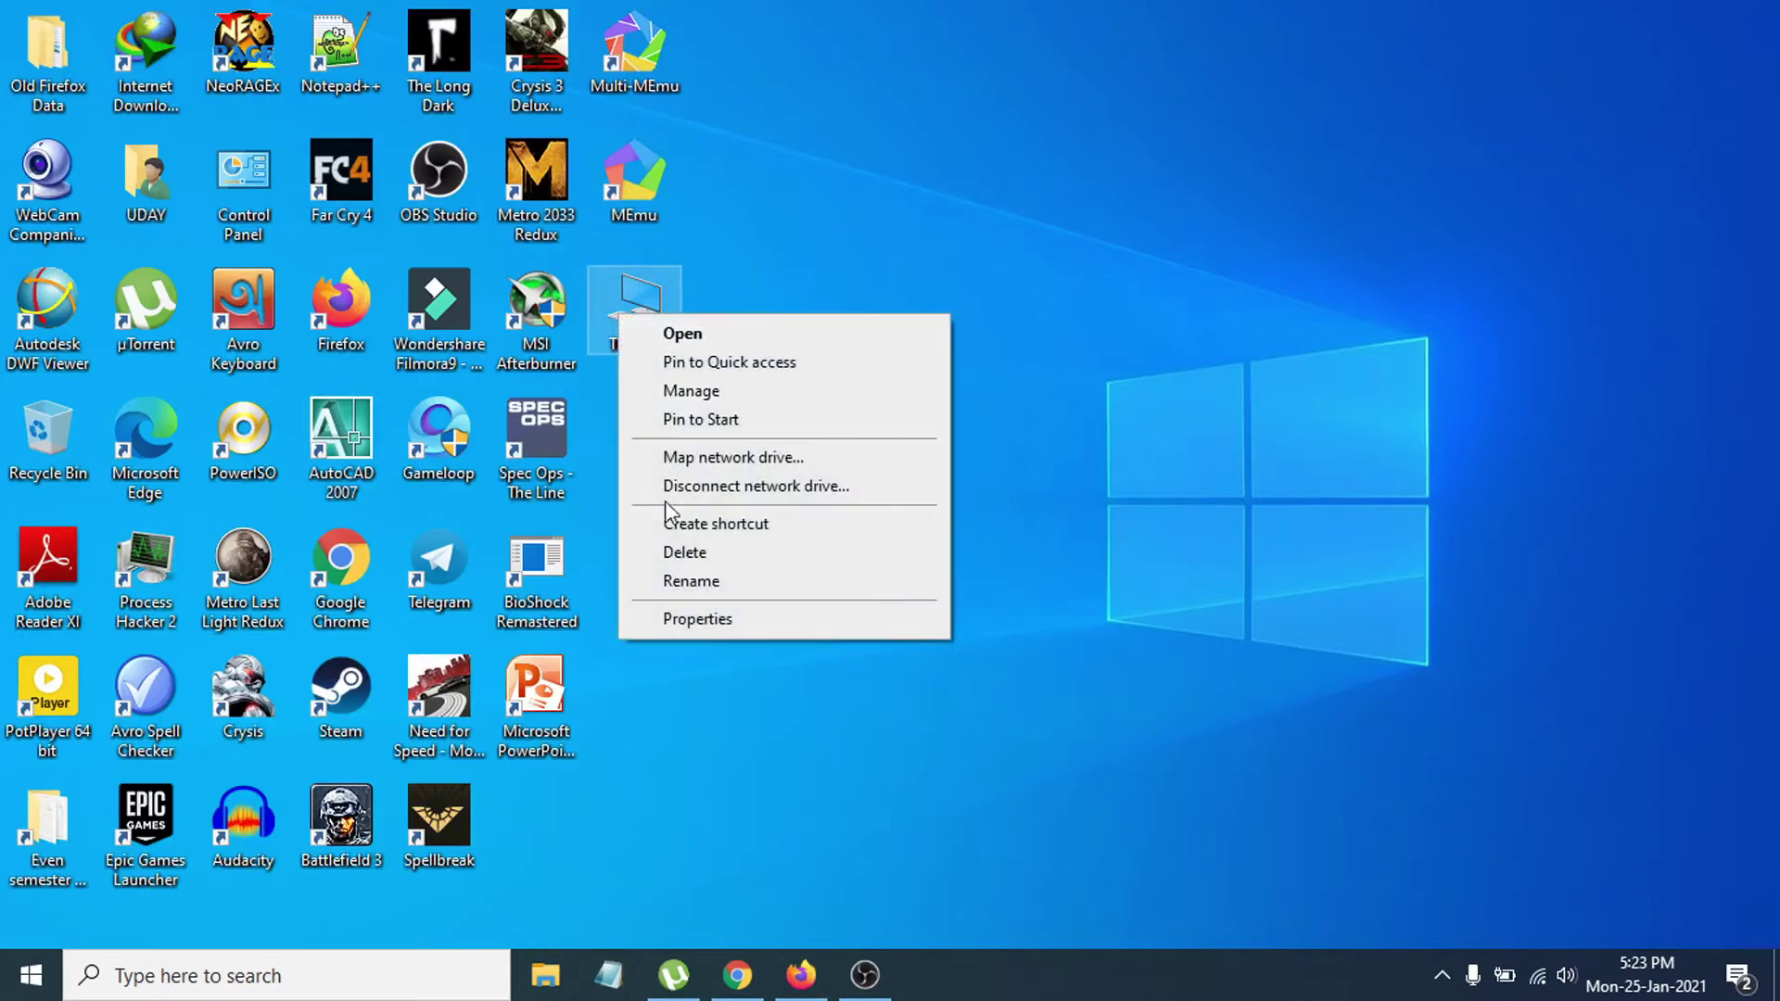
{"action": "left_click", "coordinate": [715, 616]}
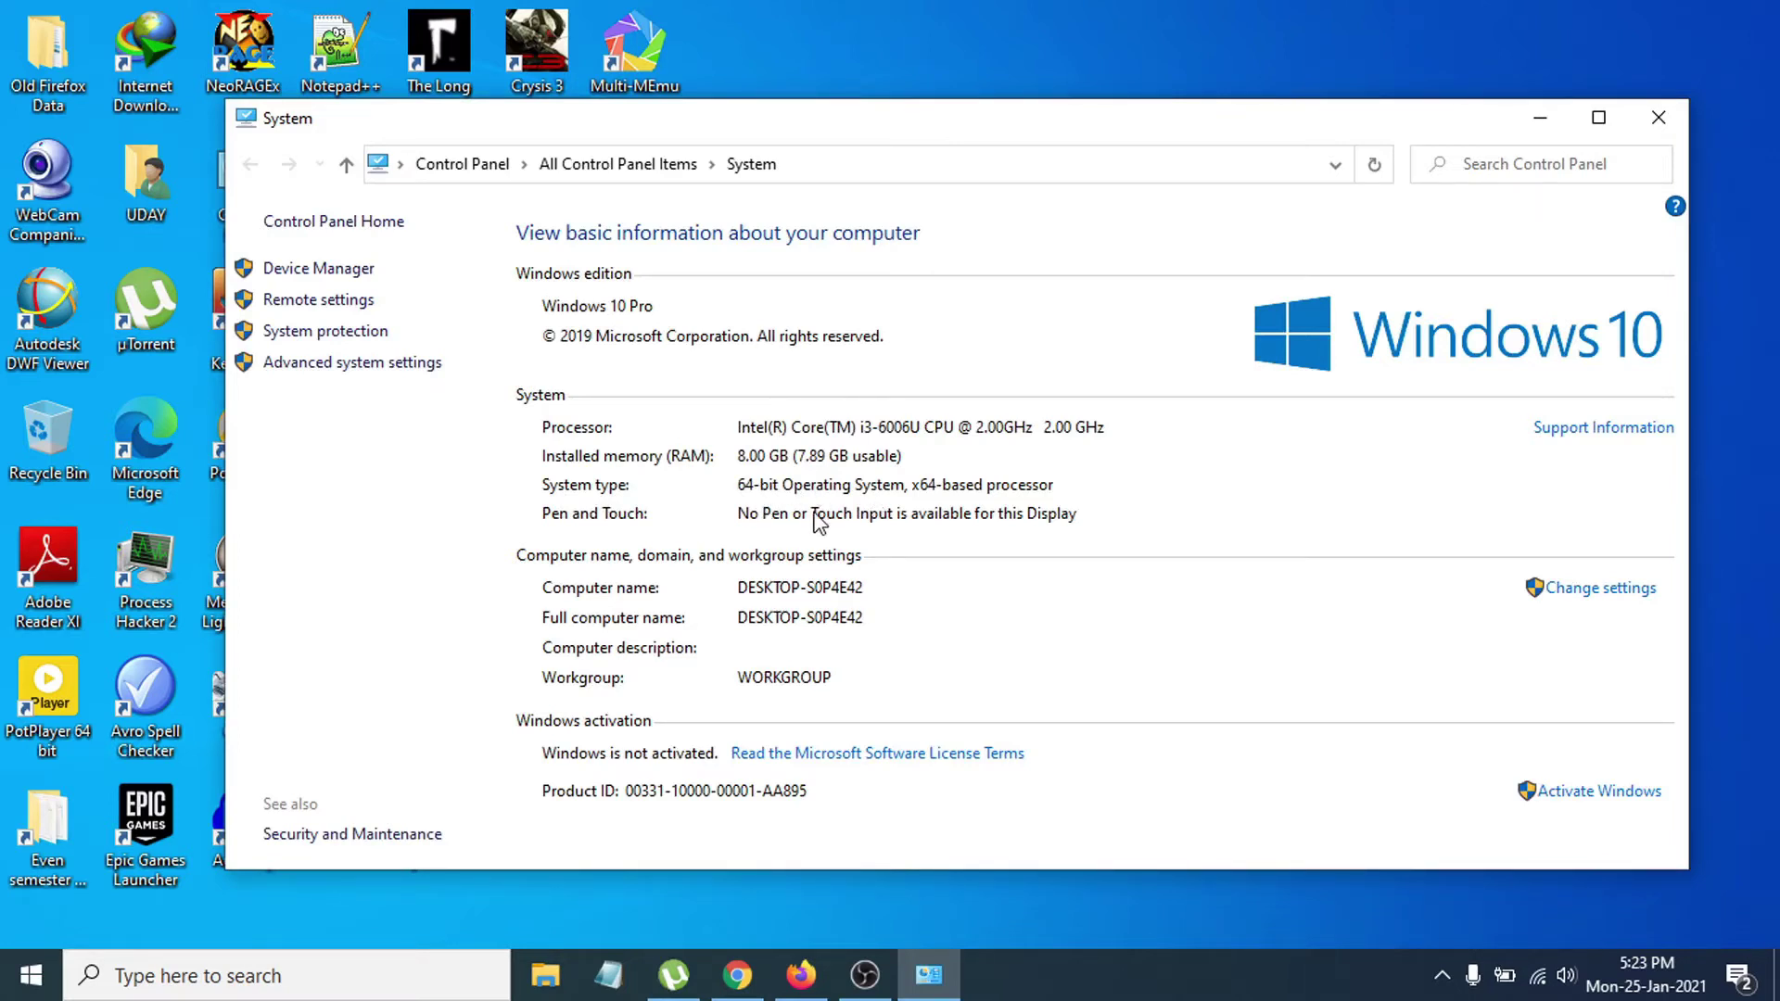
{"action": "left_click", "coordinate": [1535, 117]}
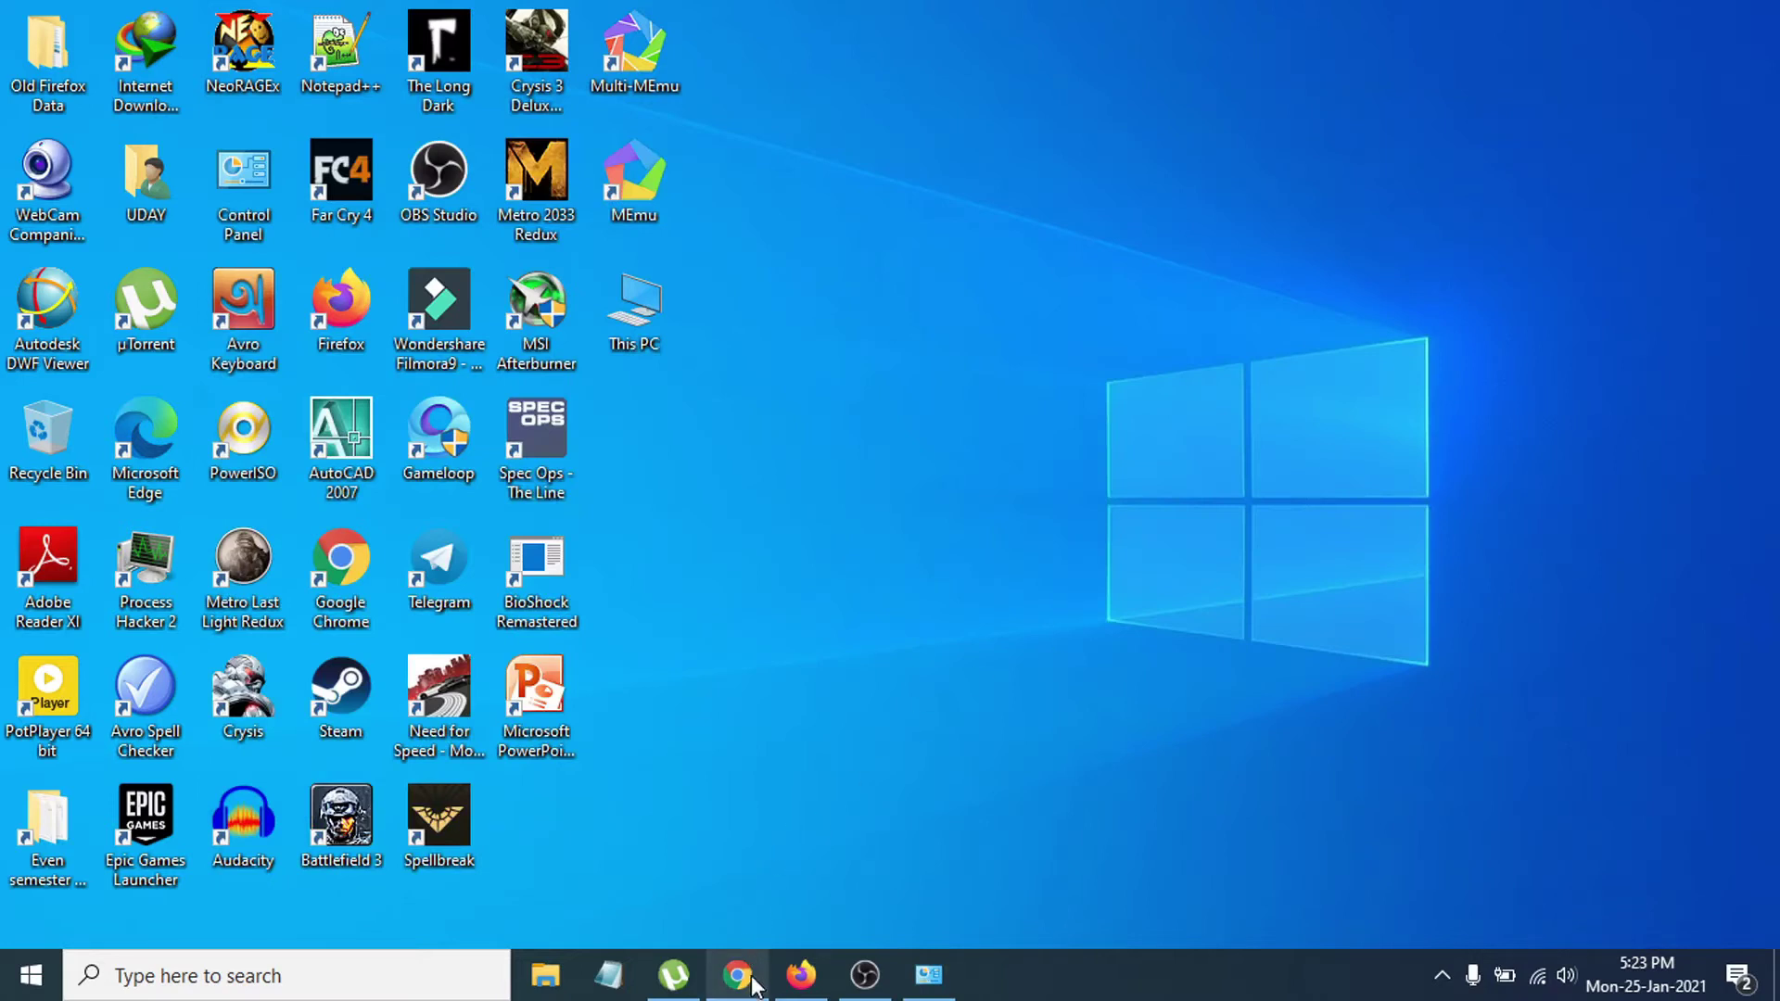
Save the Windows 64bit installer vlc-3.0.12-win64.exe (40.6 MB) from the VLC page
{"action": "left_click", "coordinate": [803, 976]}
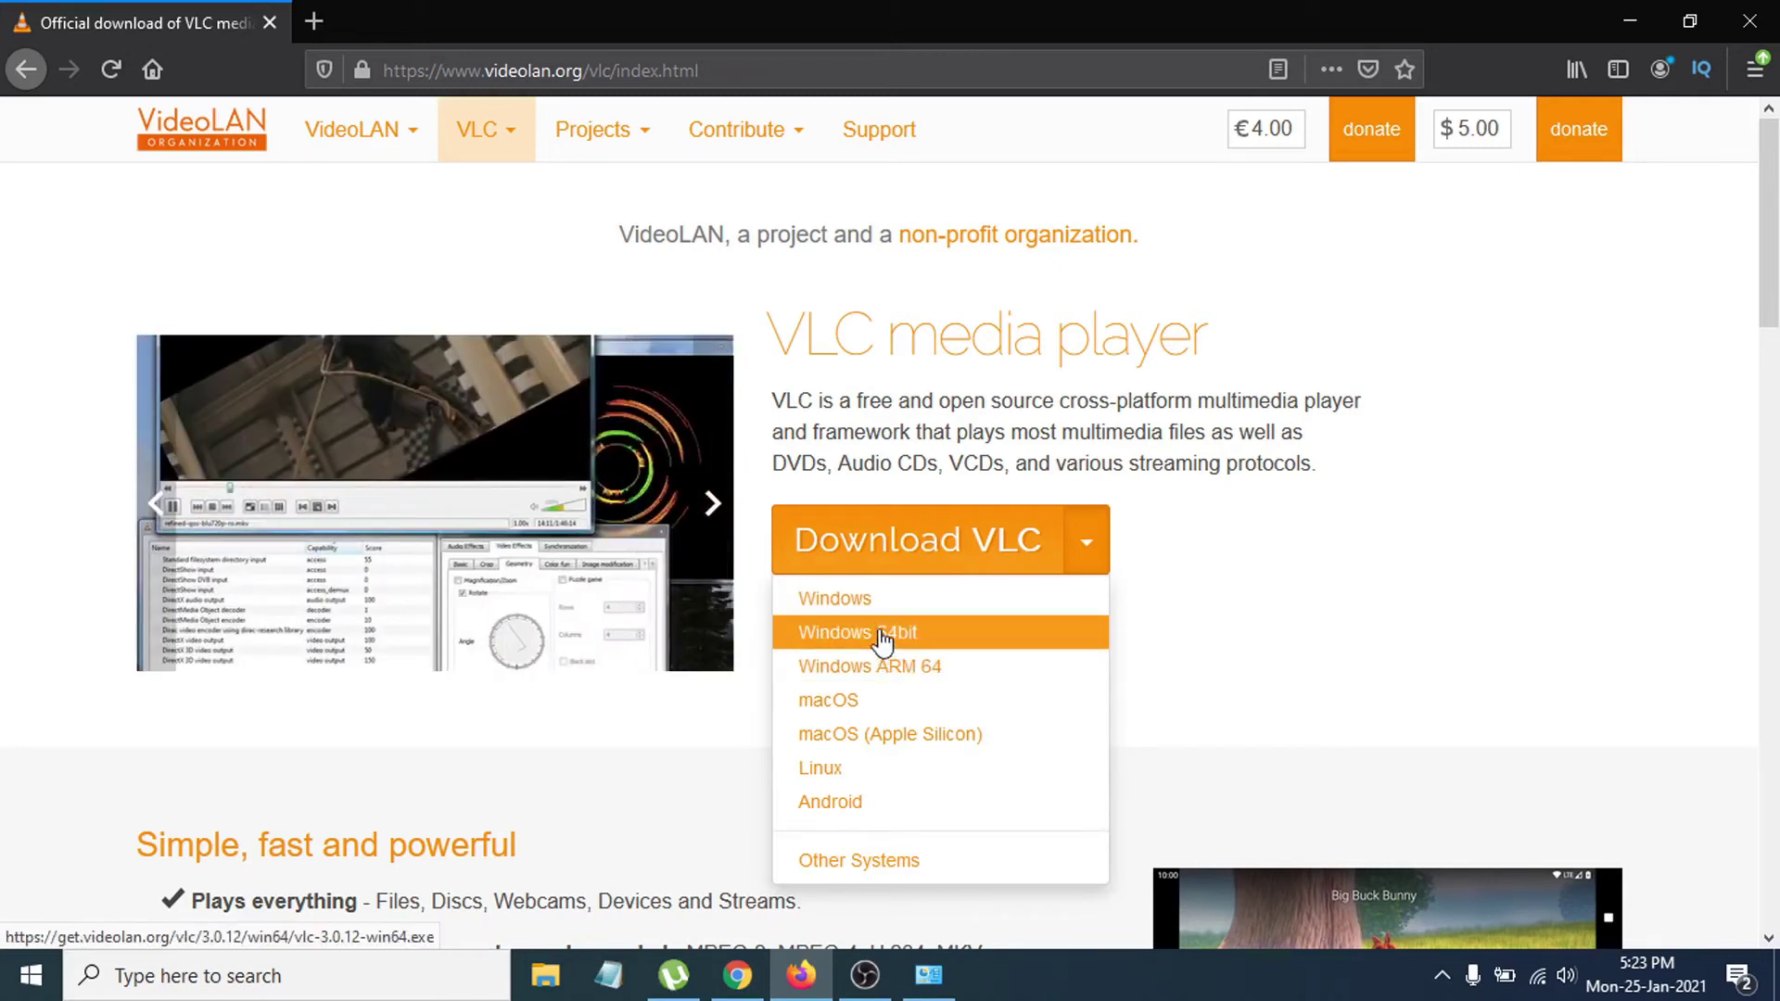
{"action": "left_click", "coordinate": [881, 639]}
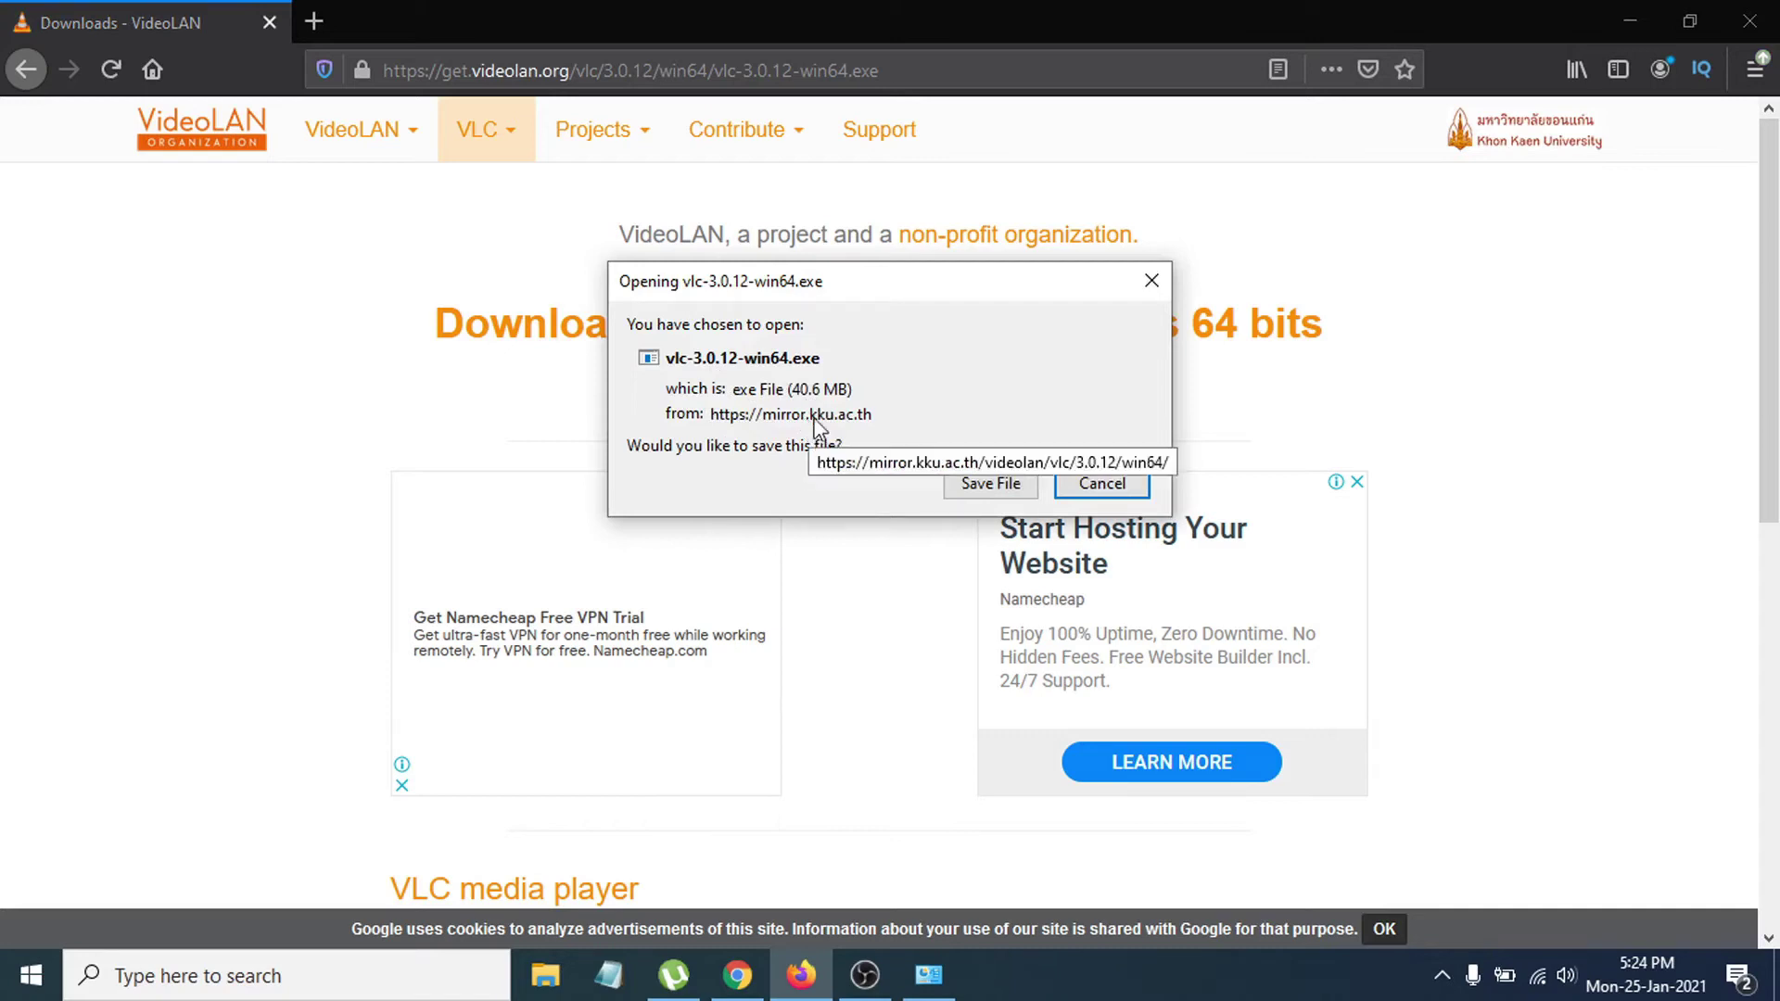
{"action": "left_click", "coordinate": [985, 491]}
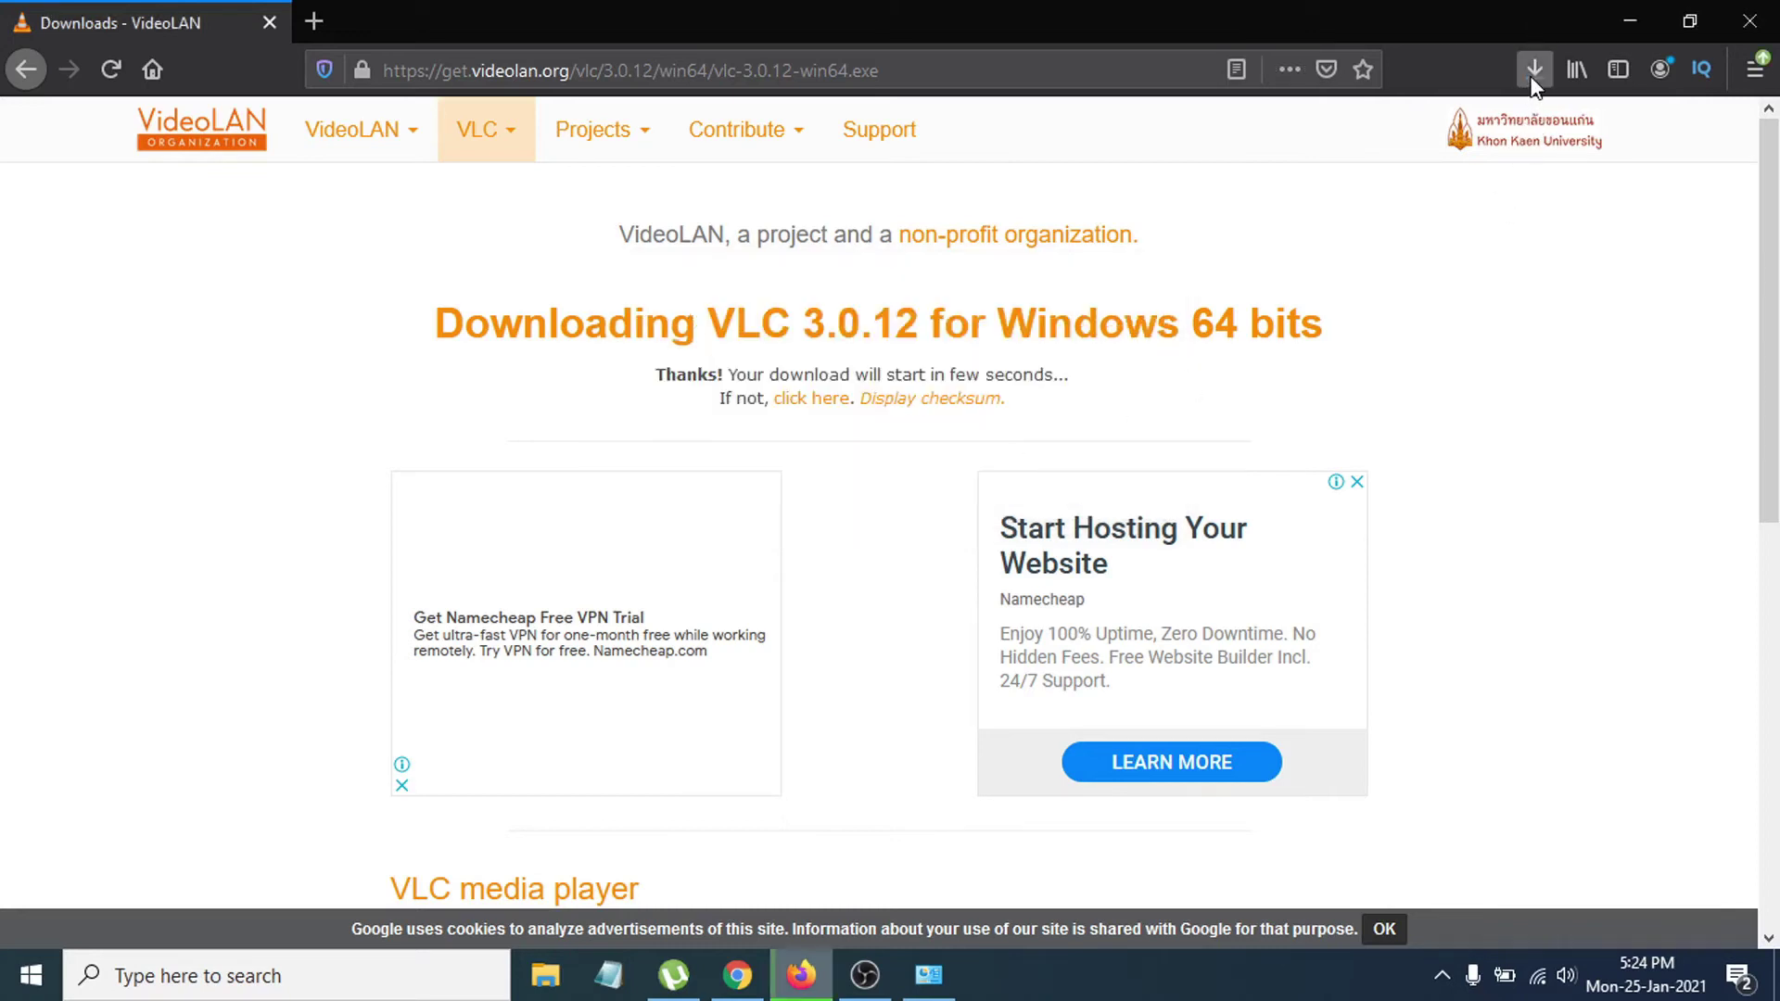
Open the Downloads folder holding the finished vlc-3.0.12-win64.exe from Firefox's download list
{"action": "left_click", "coordinate": [1534, 70]}
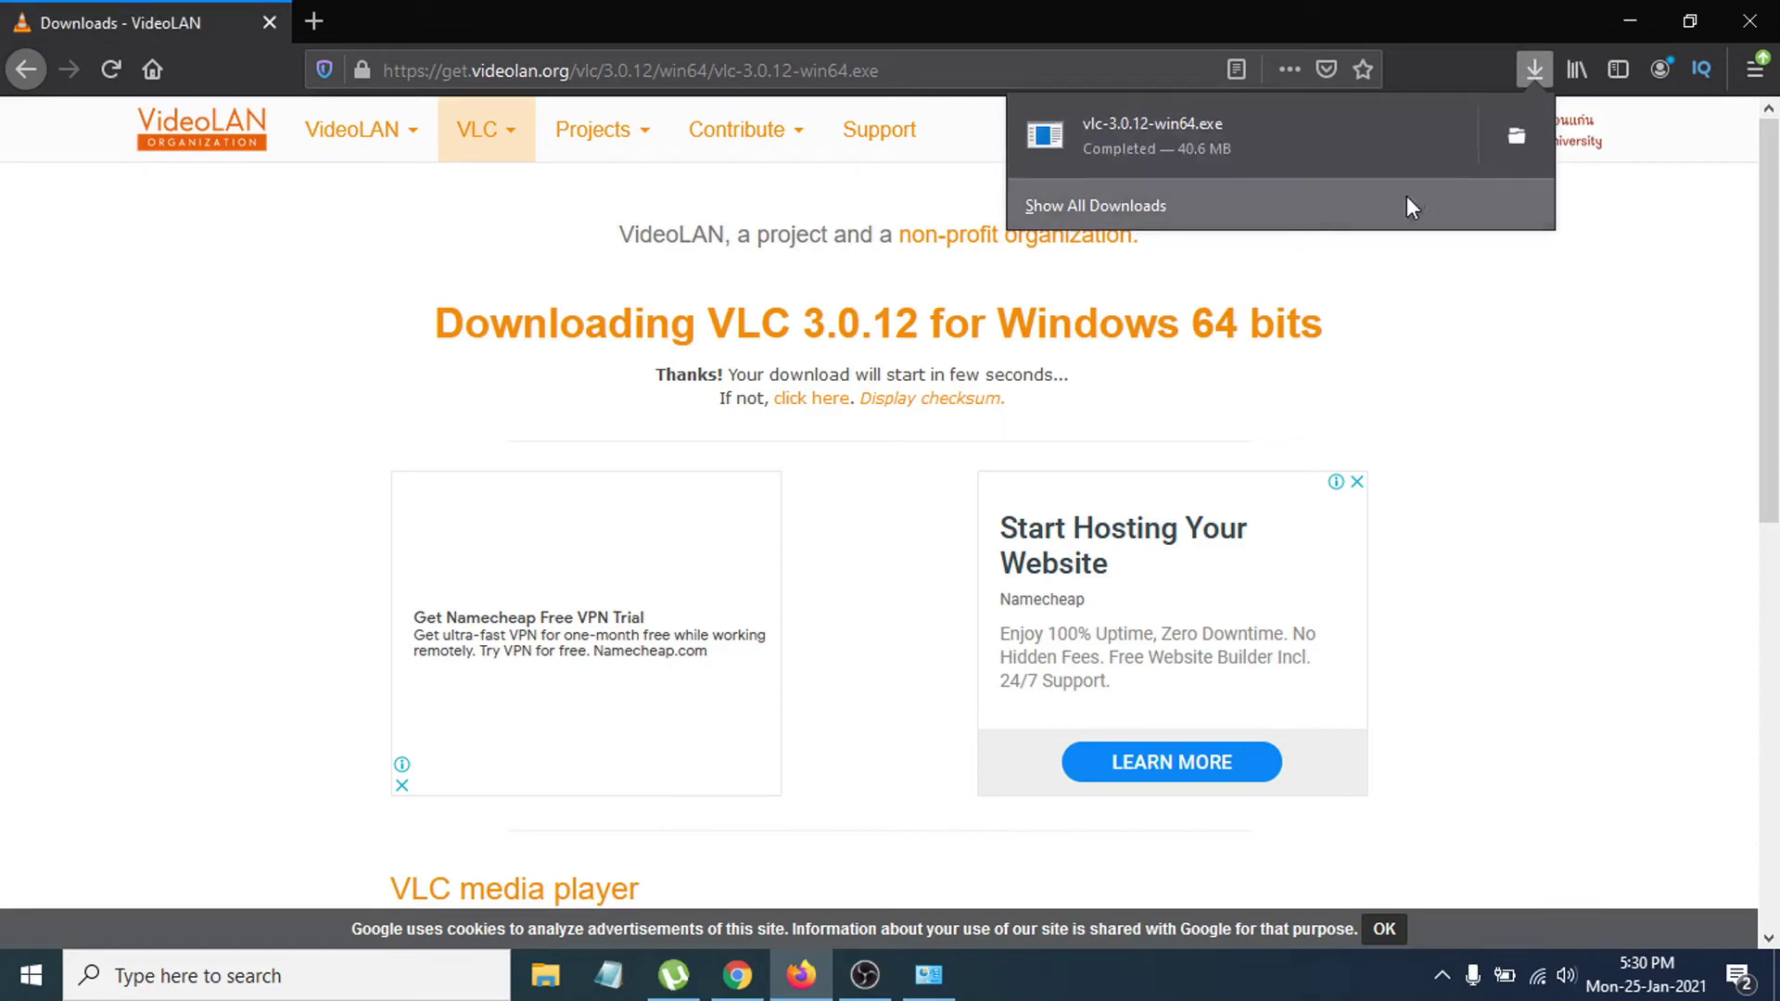
{"action": "left_click", "coordinate": [1511, 138]}
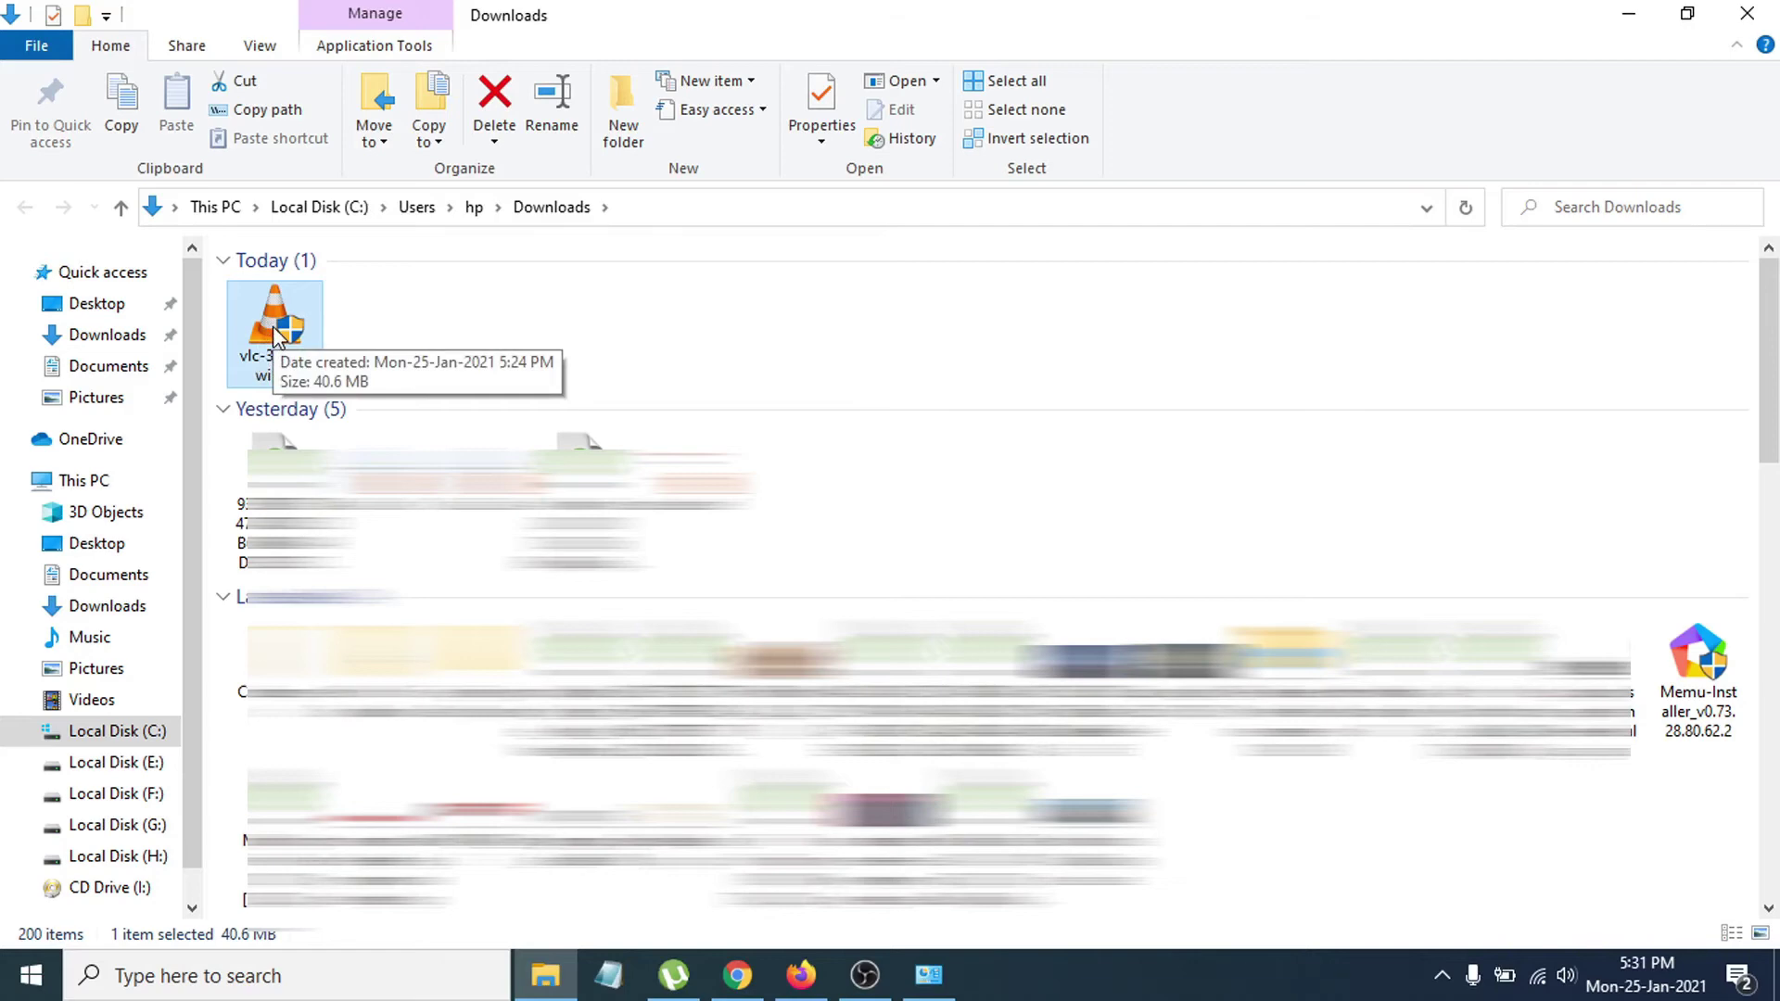
Run vlc-3.0.12-win64.exe from the Downloads folder to reach the English language prompt
{"action": "double_click", "coordinate": [277, 335]}
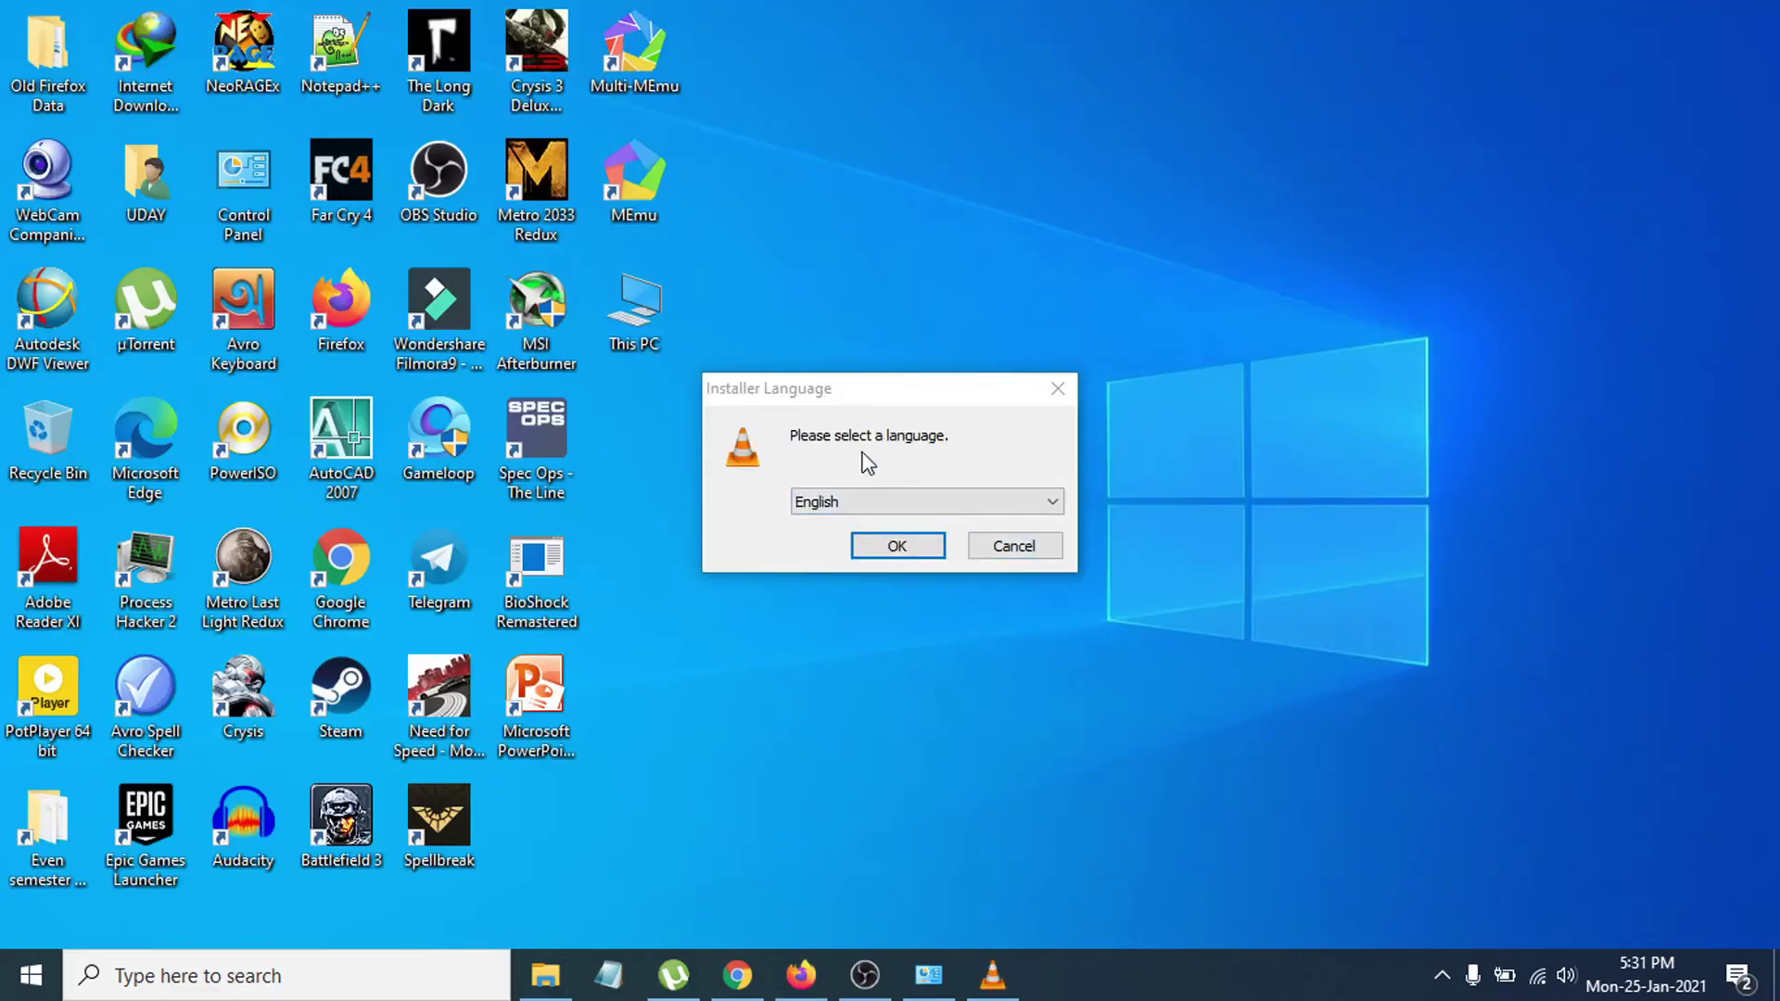
Confirm English as the installer language and accept the VLC licence agreement
{"action": "left_click", "coordinate": [905, 548]}
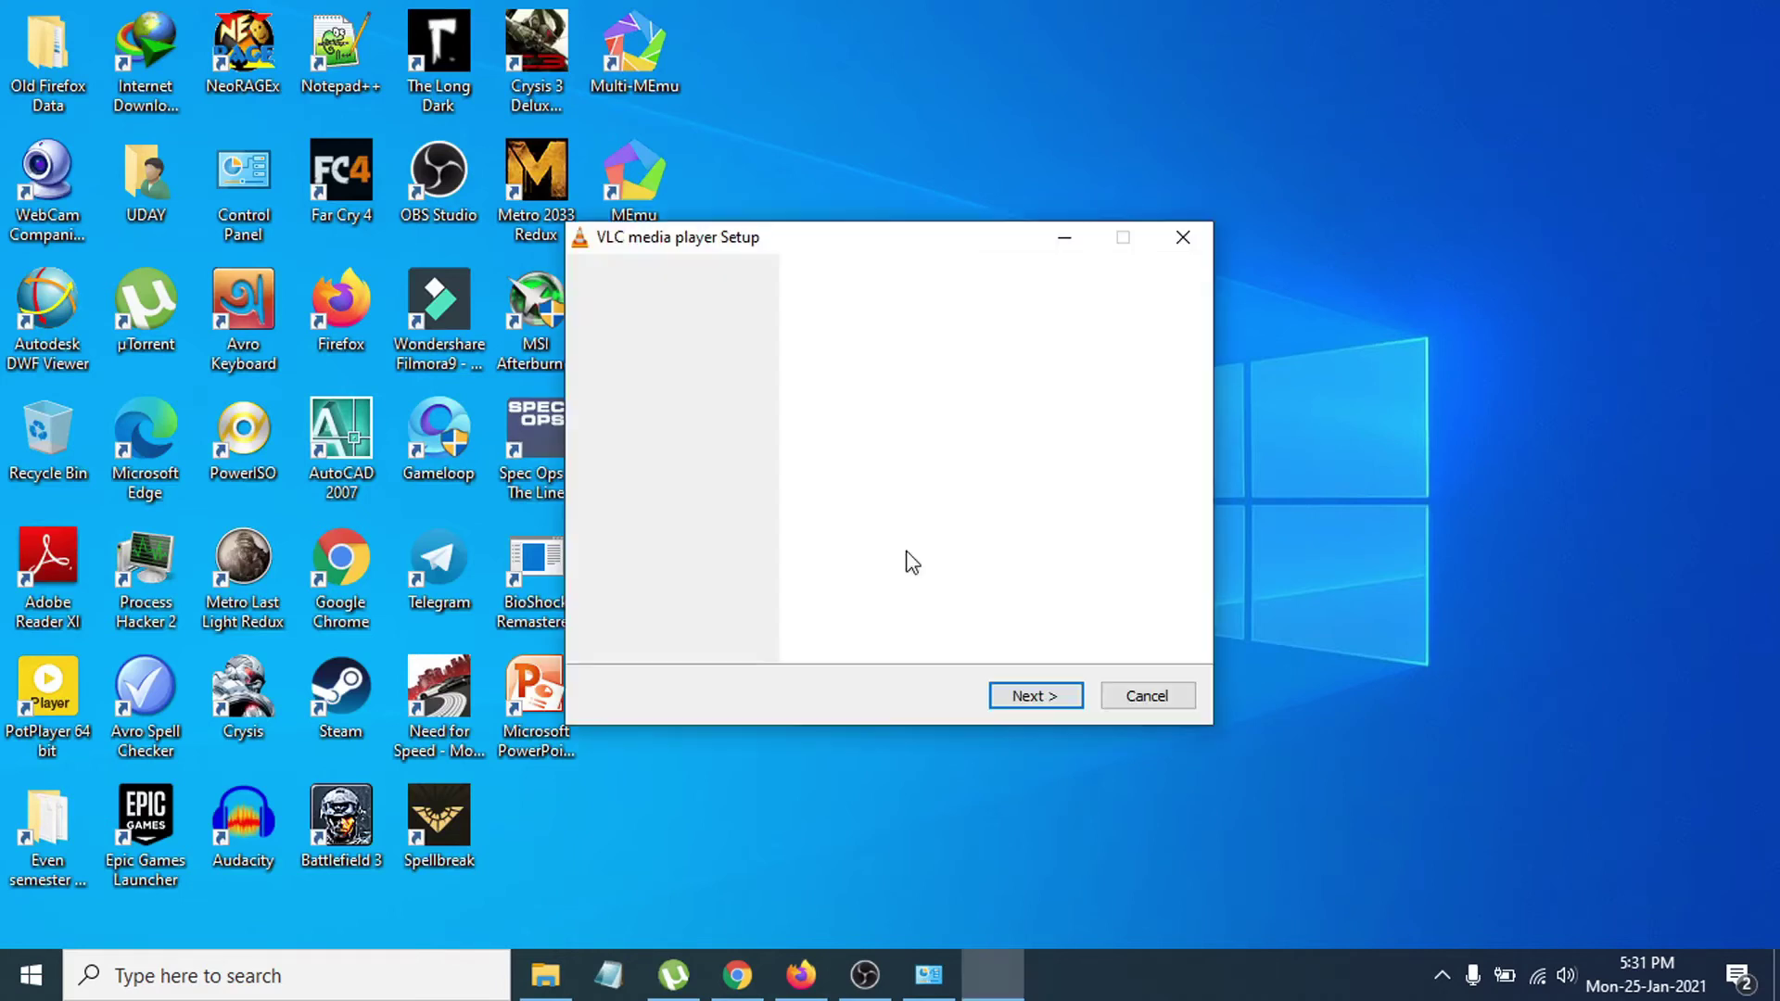
{"action": "left_click", "coordinate": [1043, 705]}
{"action": "left_click", "coordinate": [1036, 696]}
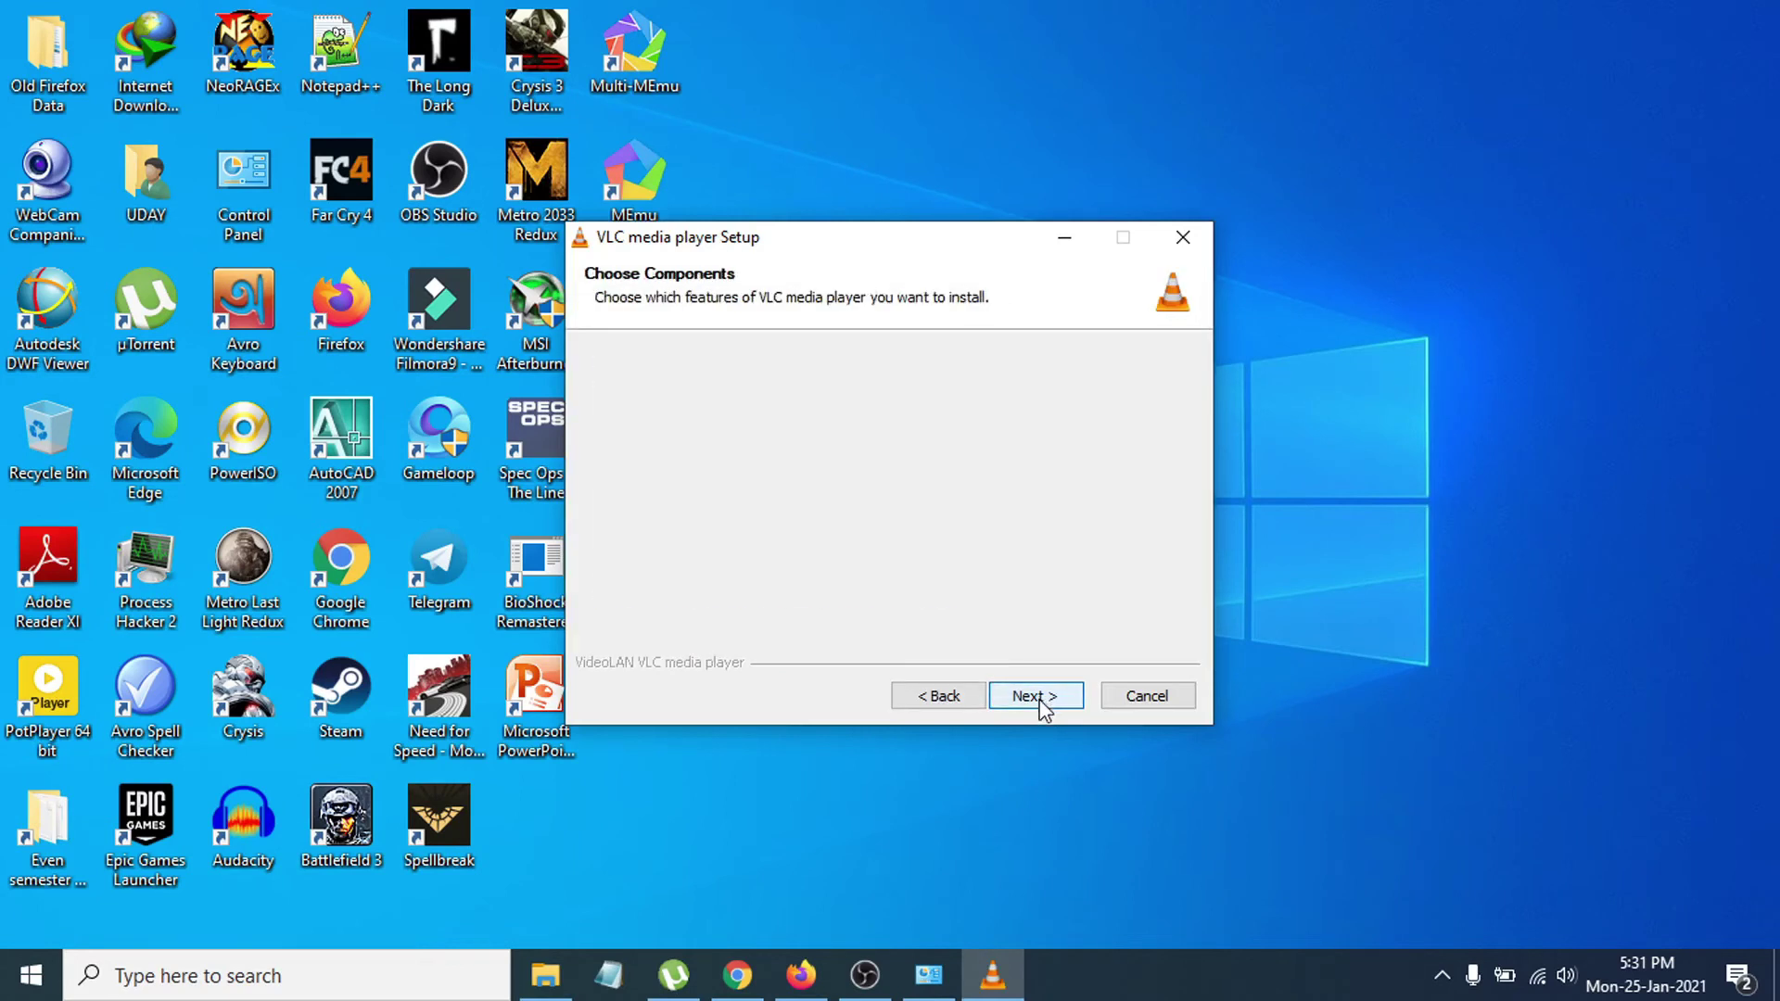
Keep the default components and set the install folder to VLC in the user's profile
{"action": "scroll", "coordinate": [978, 538], "scroll_direction": "down", "scroll_amount": 1}
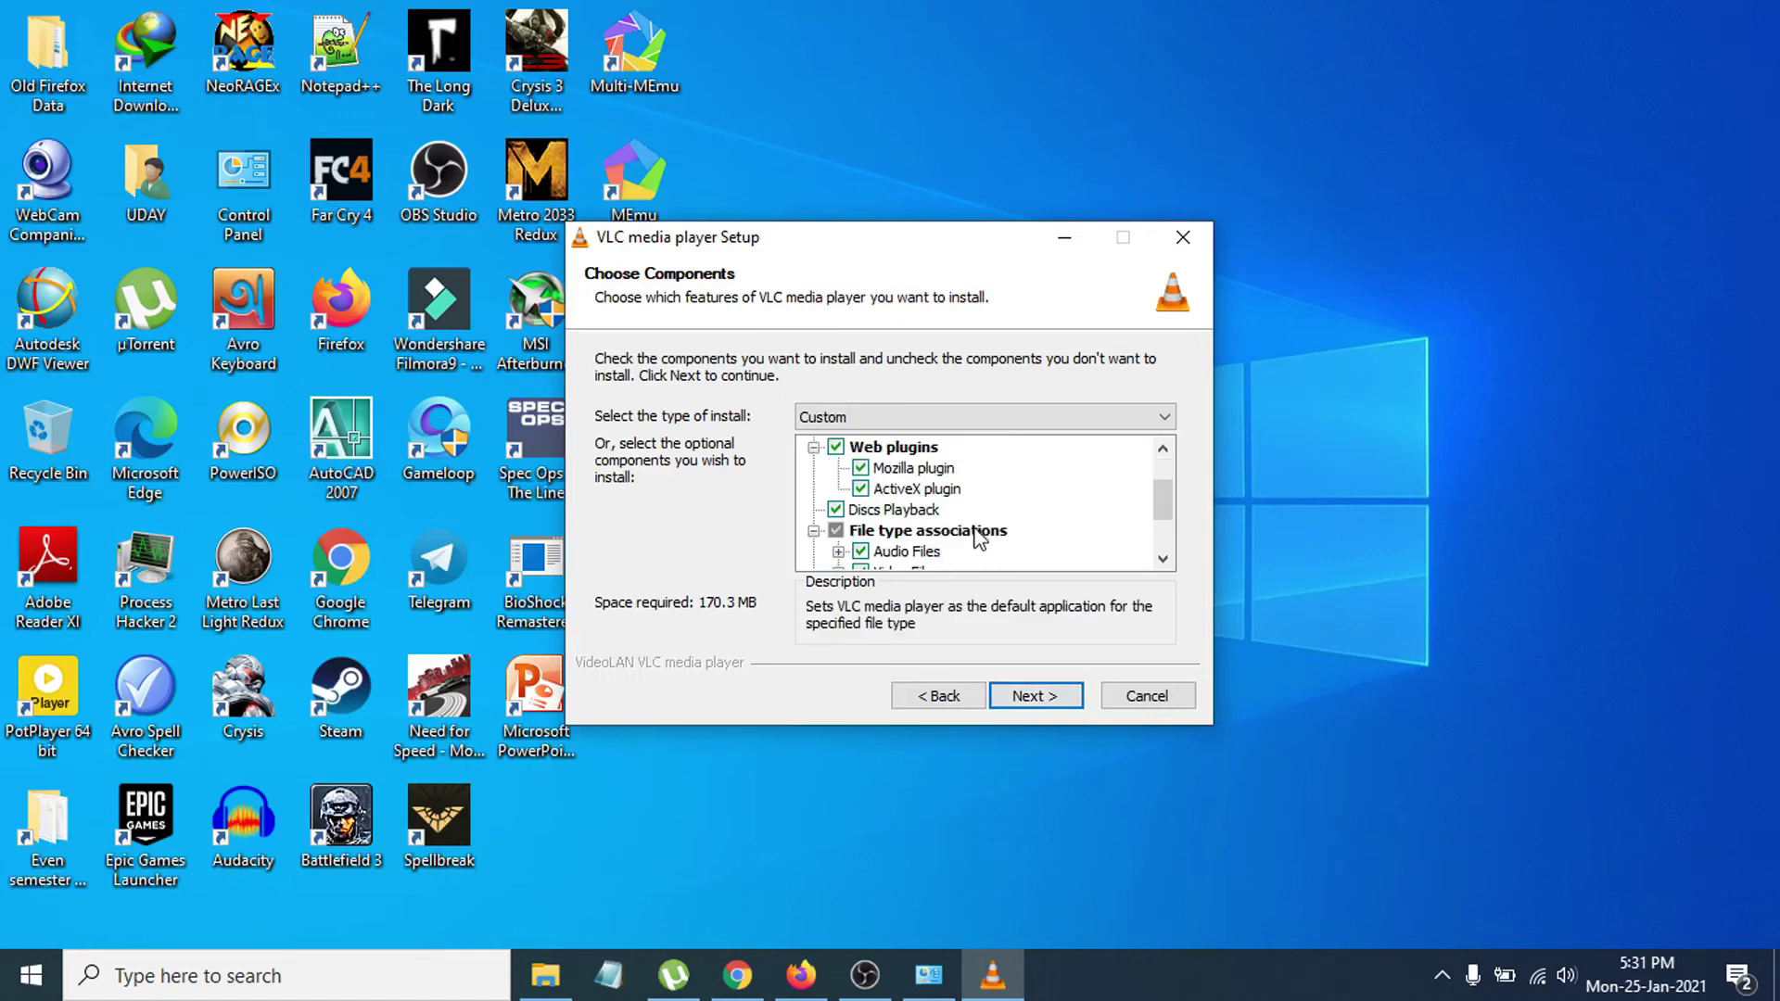
{"action": "scroll", "coordinate": [978, 547], "scroll_direction": "up", "scroll_amount": 1}
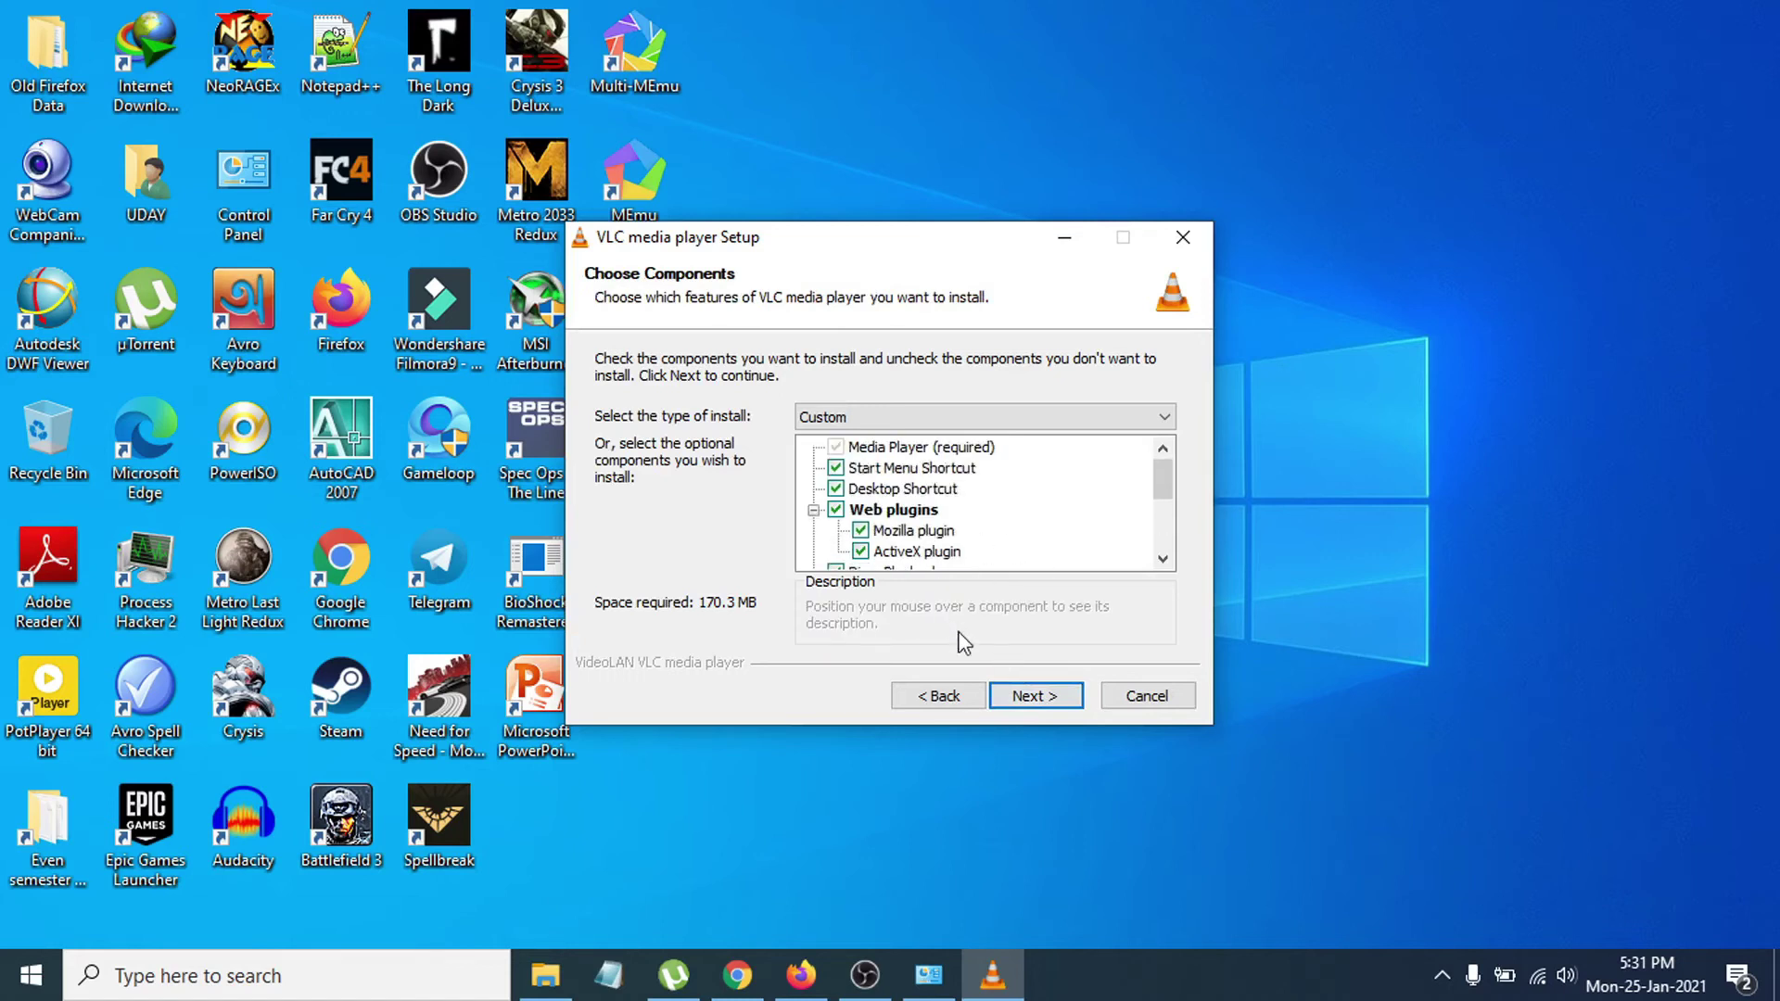
{"action": "left_click", "coordinate": [1048, 702]}
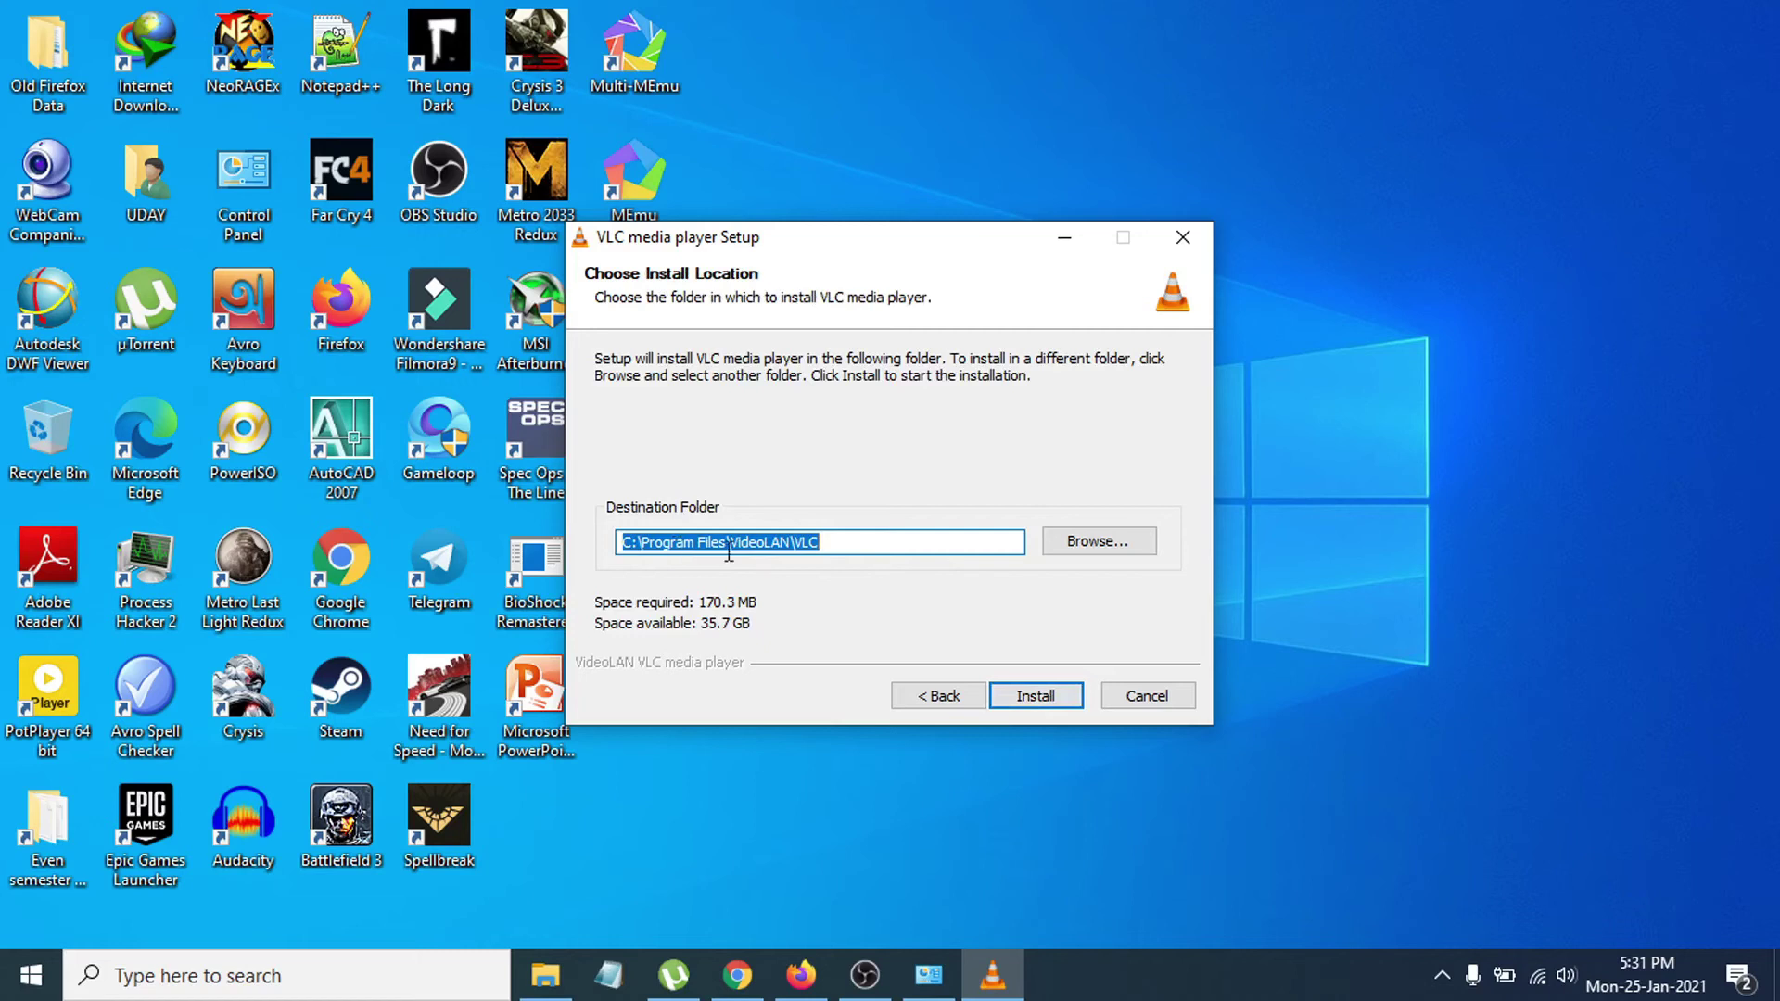
{"action": "left_click", "coordinate": [1080, 544]}
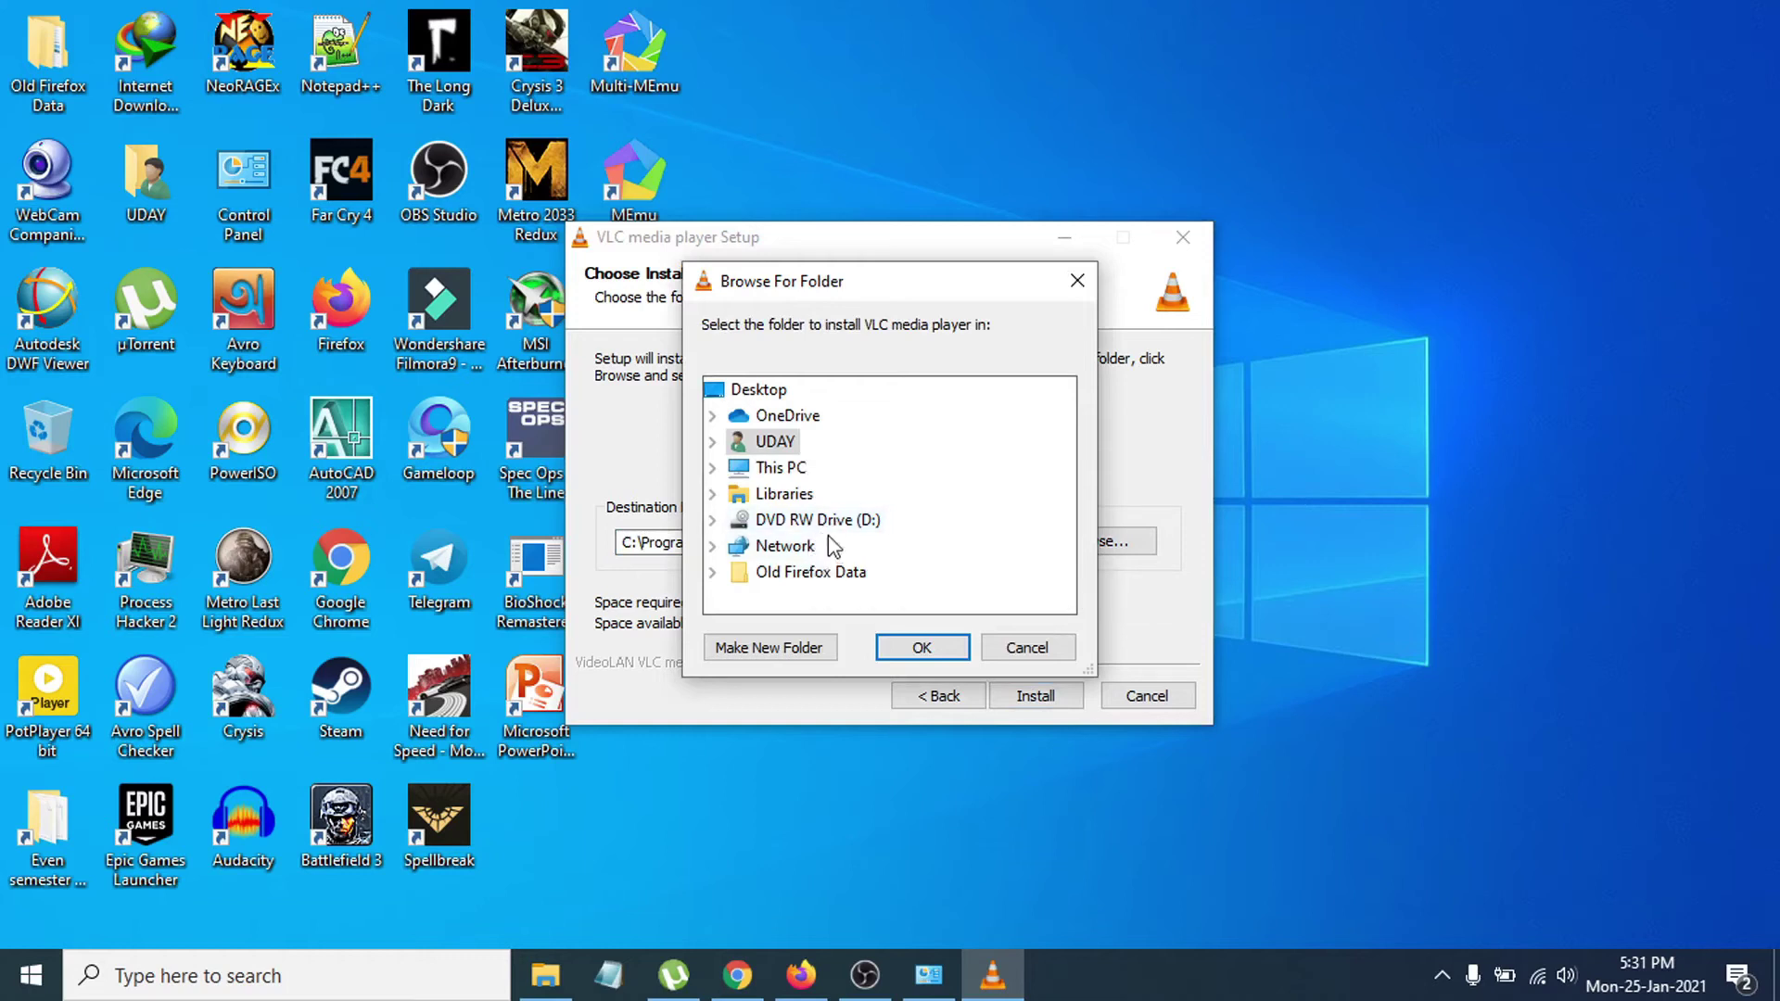
{"action": "left_click", "coordinate": [922, 649]}
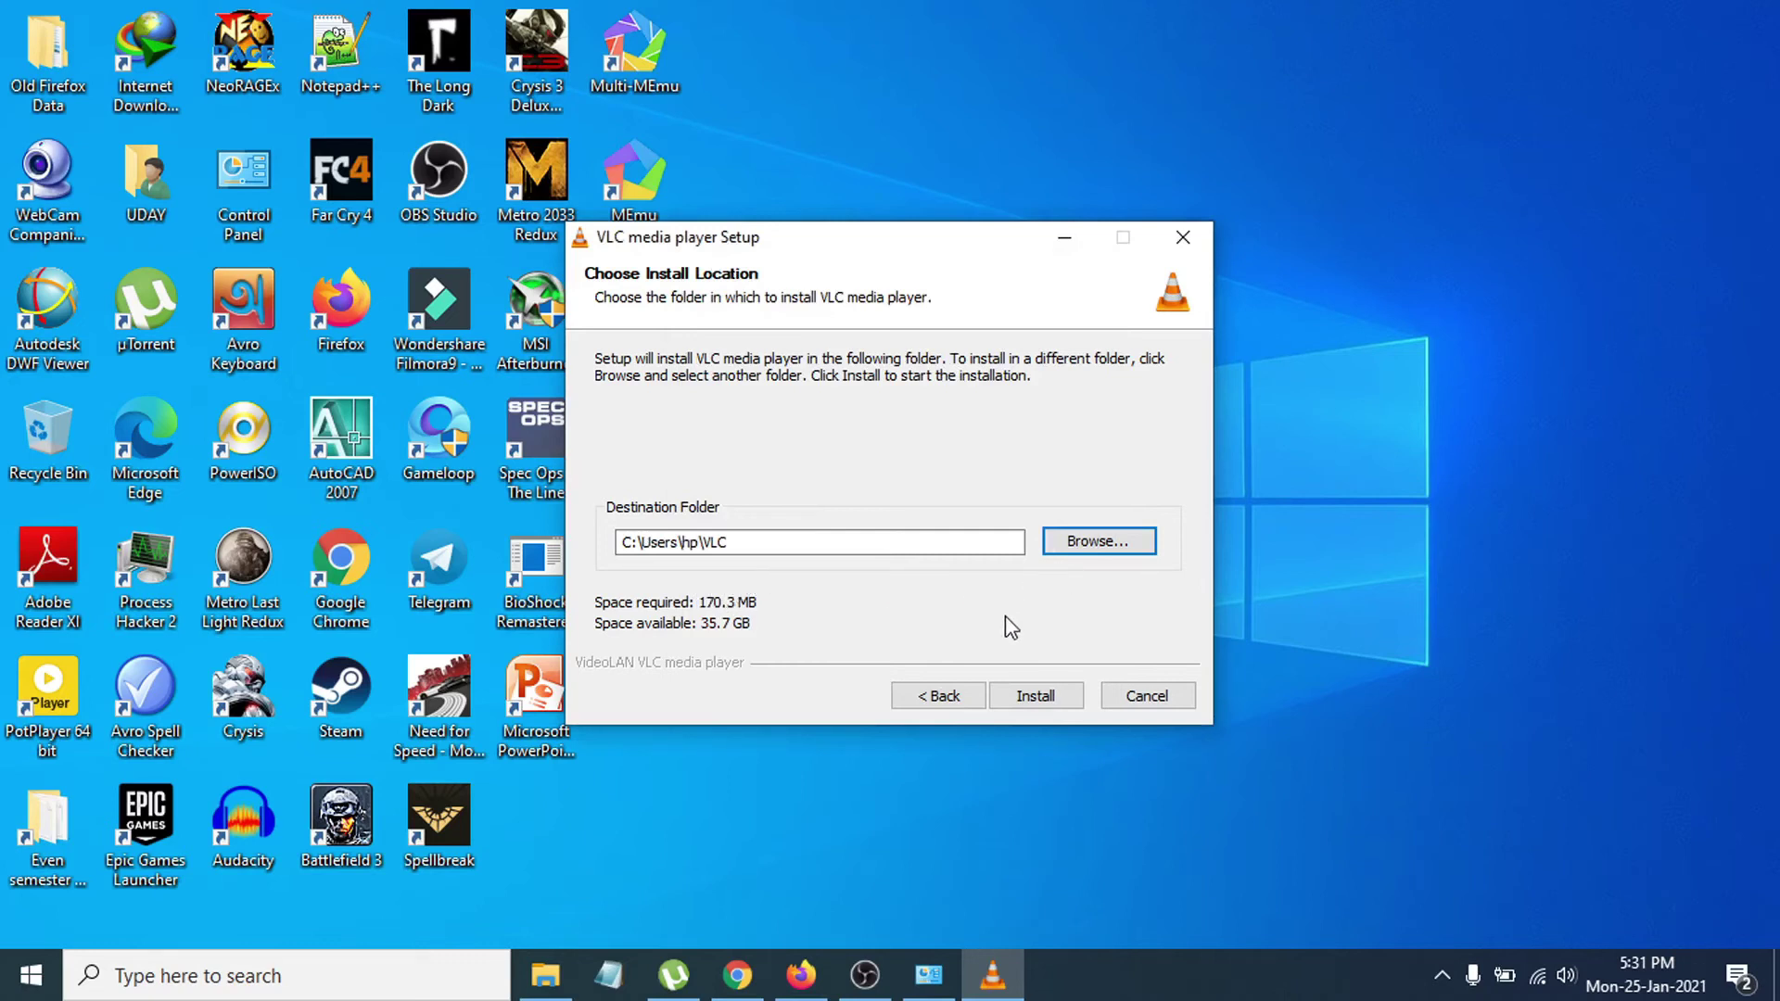
Install VLC media player to completion, moving the setup window aside
{"action": "left_click", "coordinate": [1038, 697]}
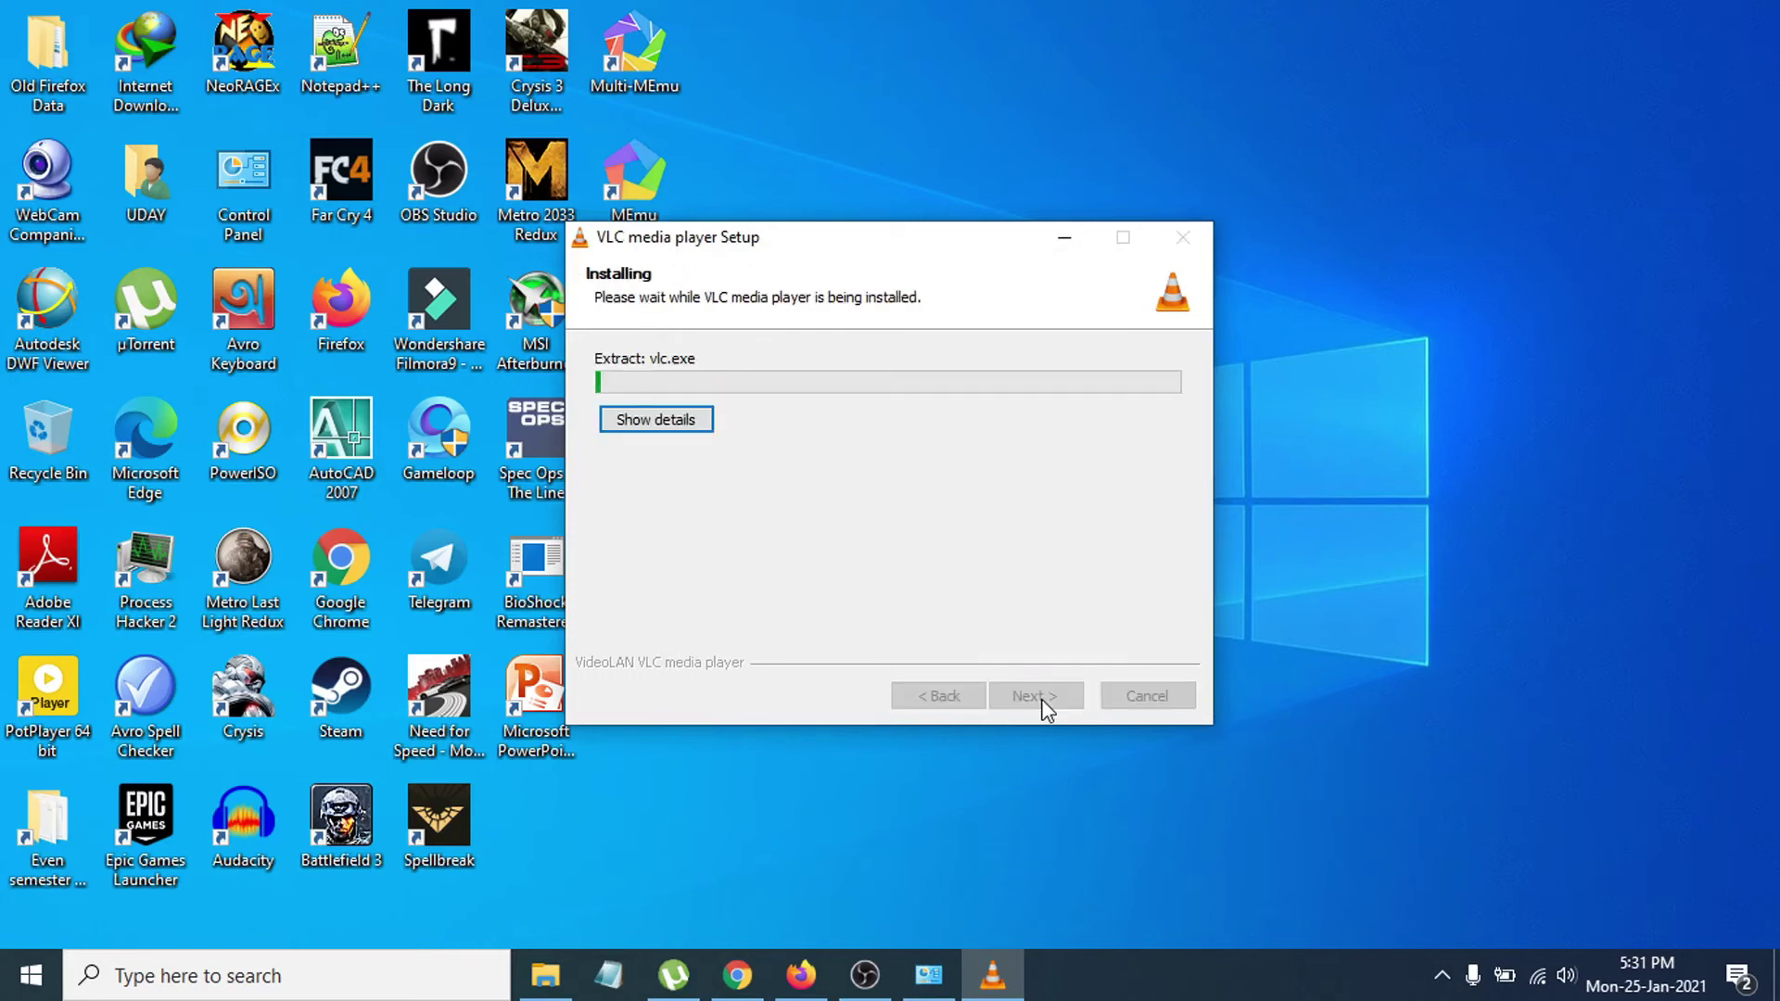
{"action": "left_click_drag", "start_coordinate": [923, 241], "coordinate": [1021, 259]}
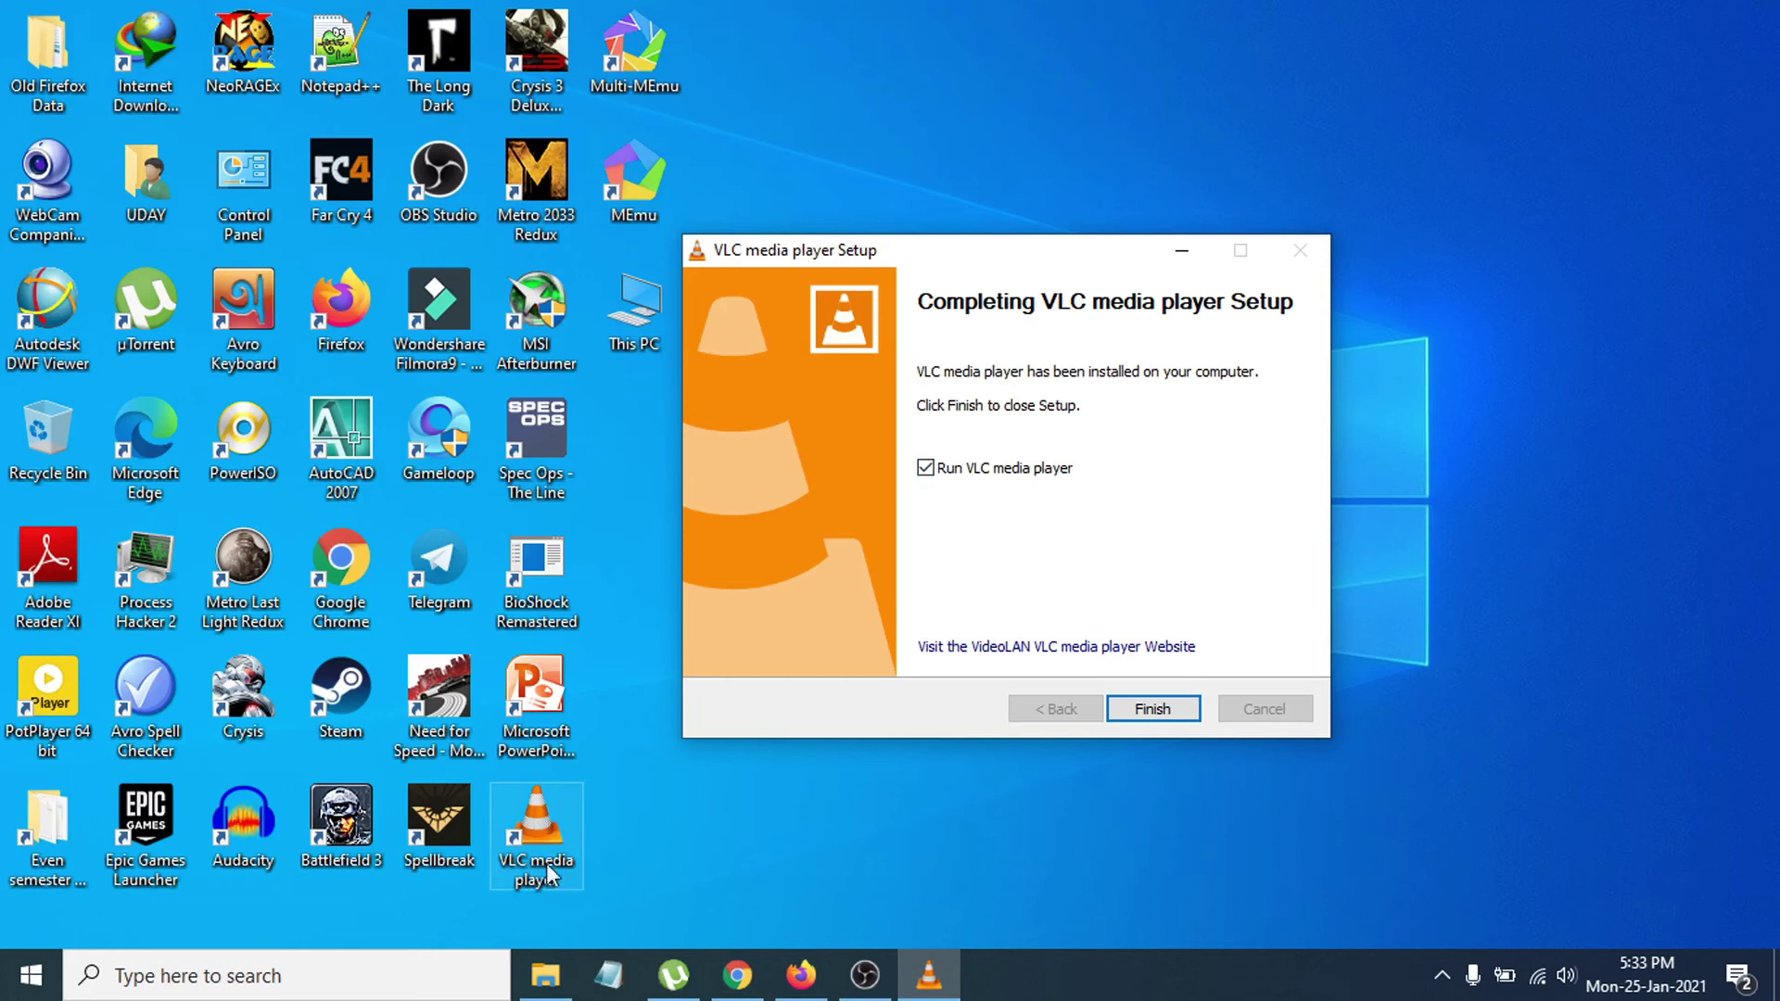
Finish setup to launch VLC and accept the privacy and network access notice
{"action": "left_click", "coordinate": [1156, 710]}
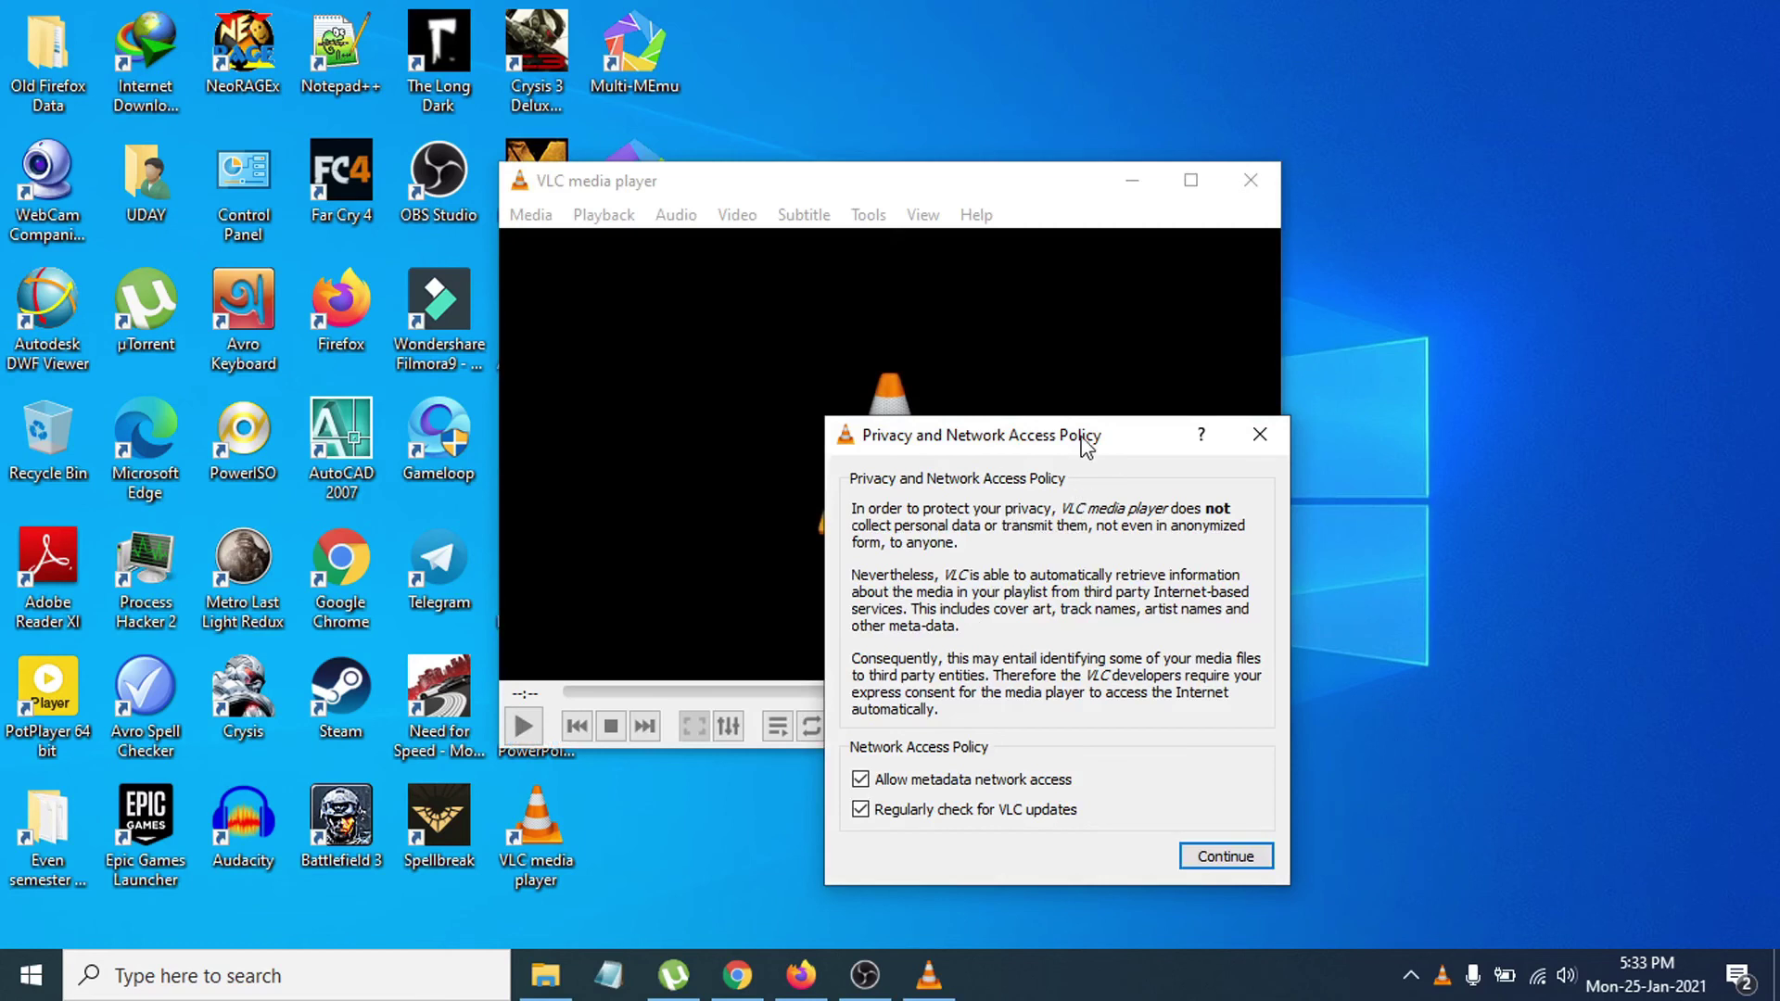
{"action": "left_click_drag", "start_coordinate": [1084, 443], "coordinate": [1030, 382]}
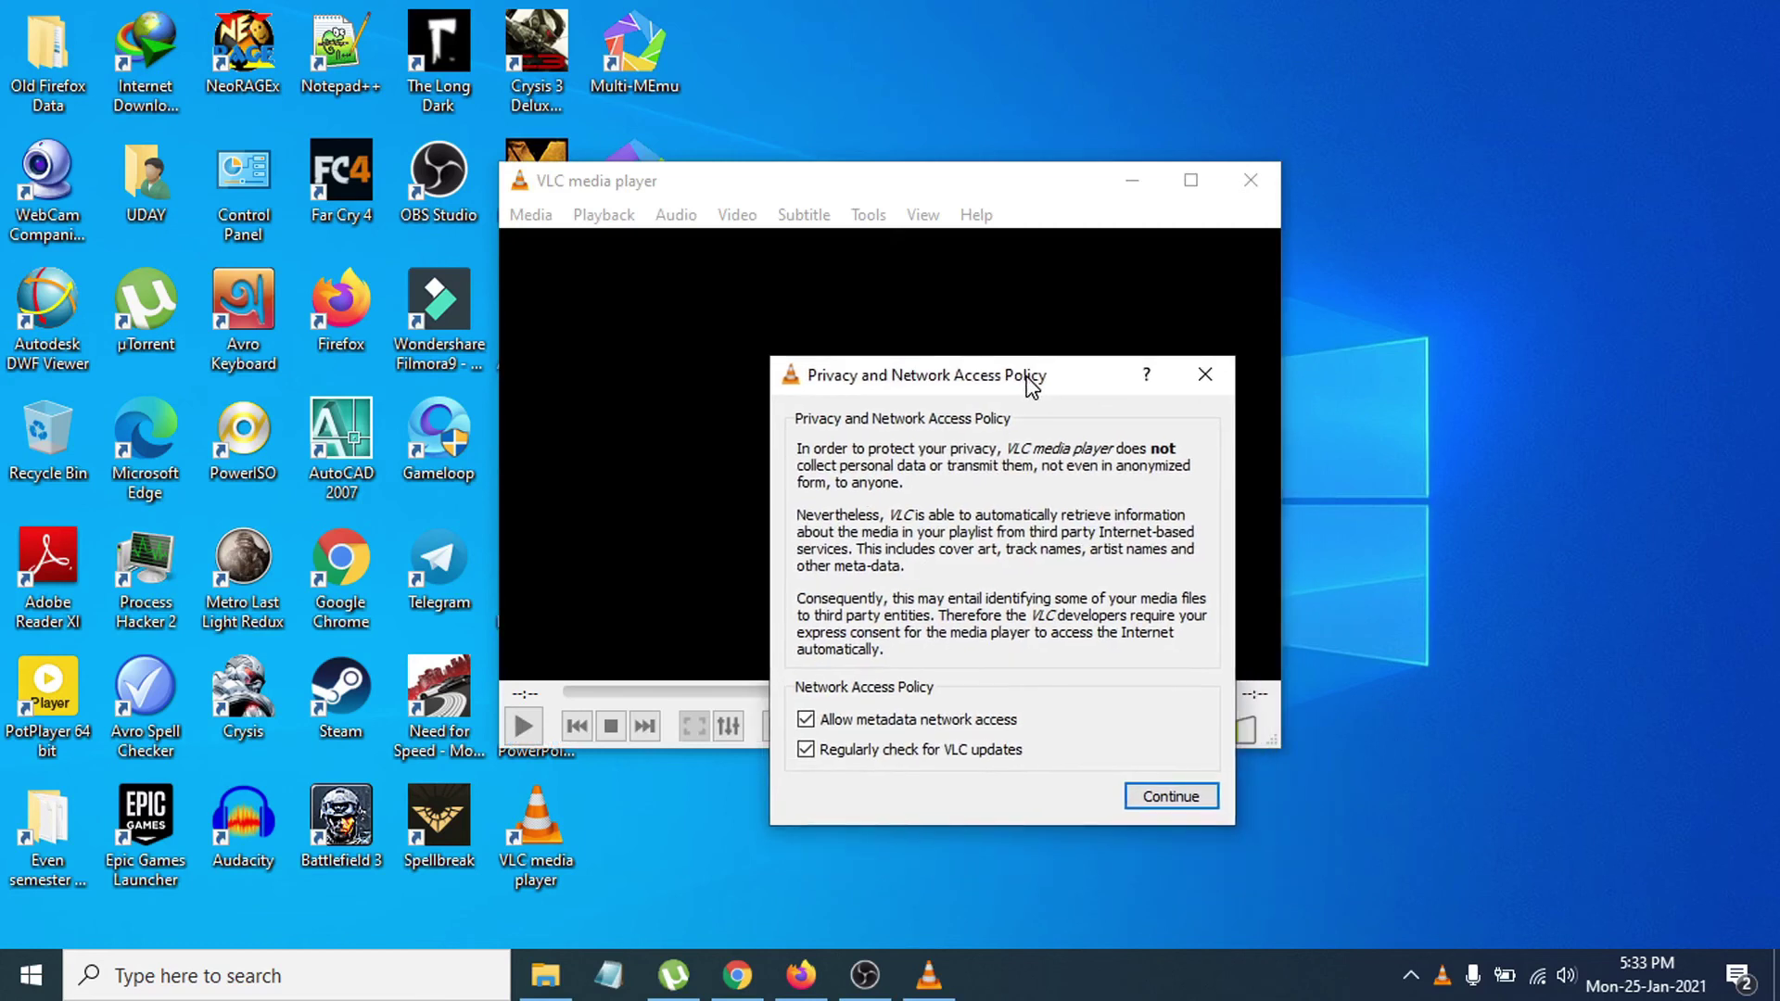
{"action": "left_click", "coordinate": [1177, 797]}
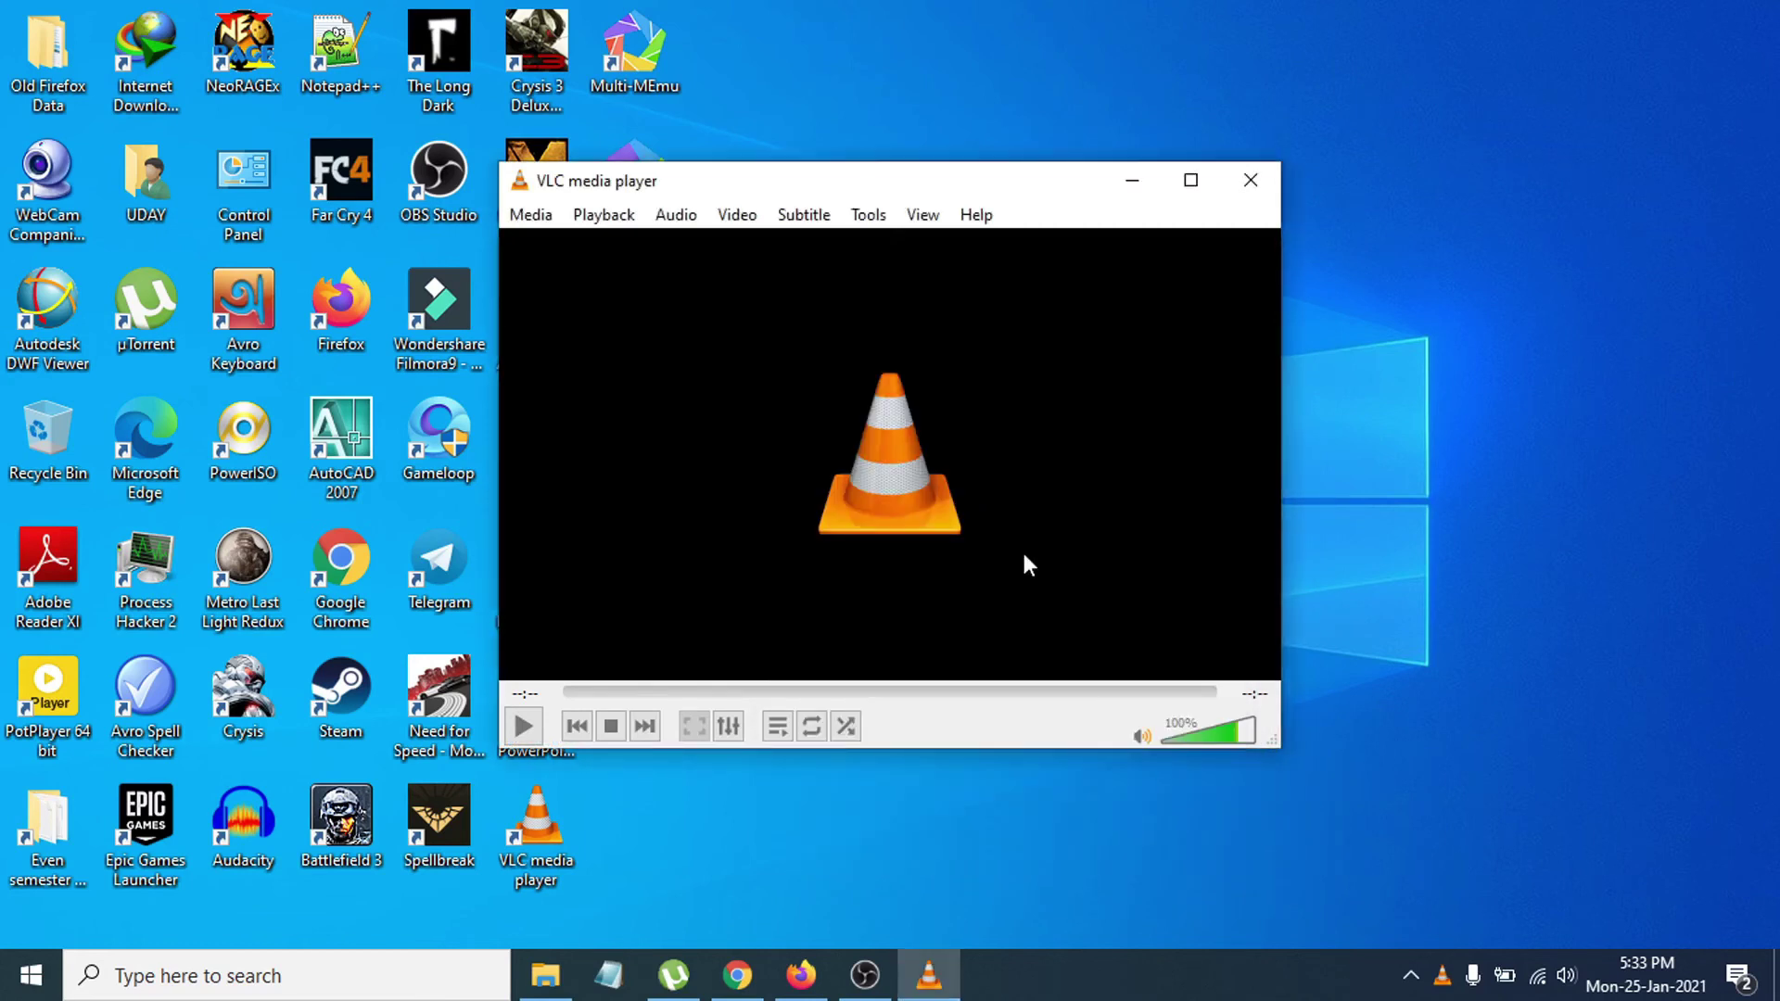
{"action": "left_click_drag", "start_coordinate": [806, 183], "coordinate": [960, 214]}
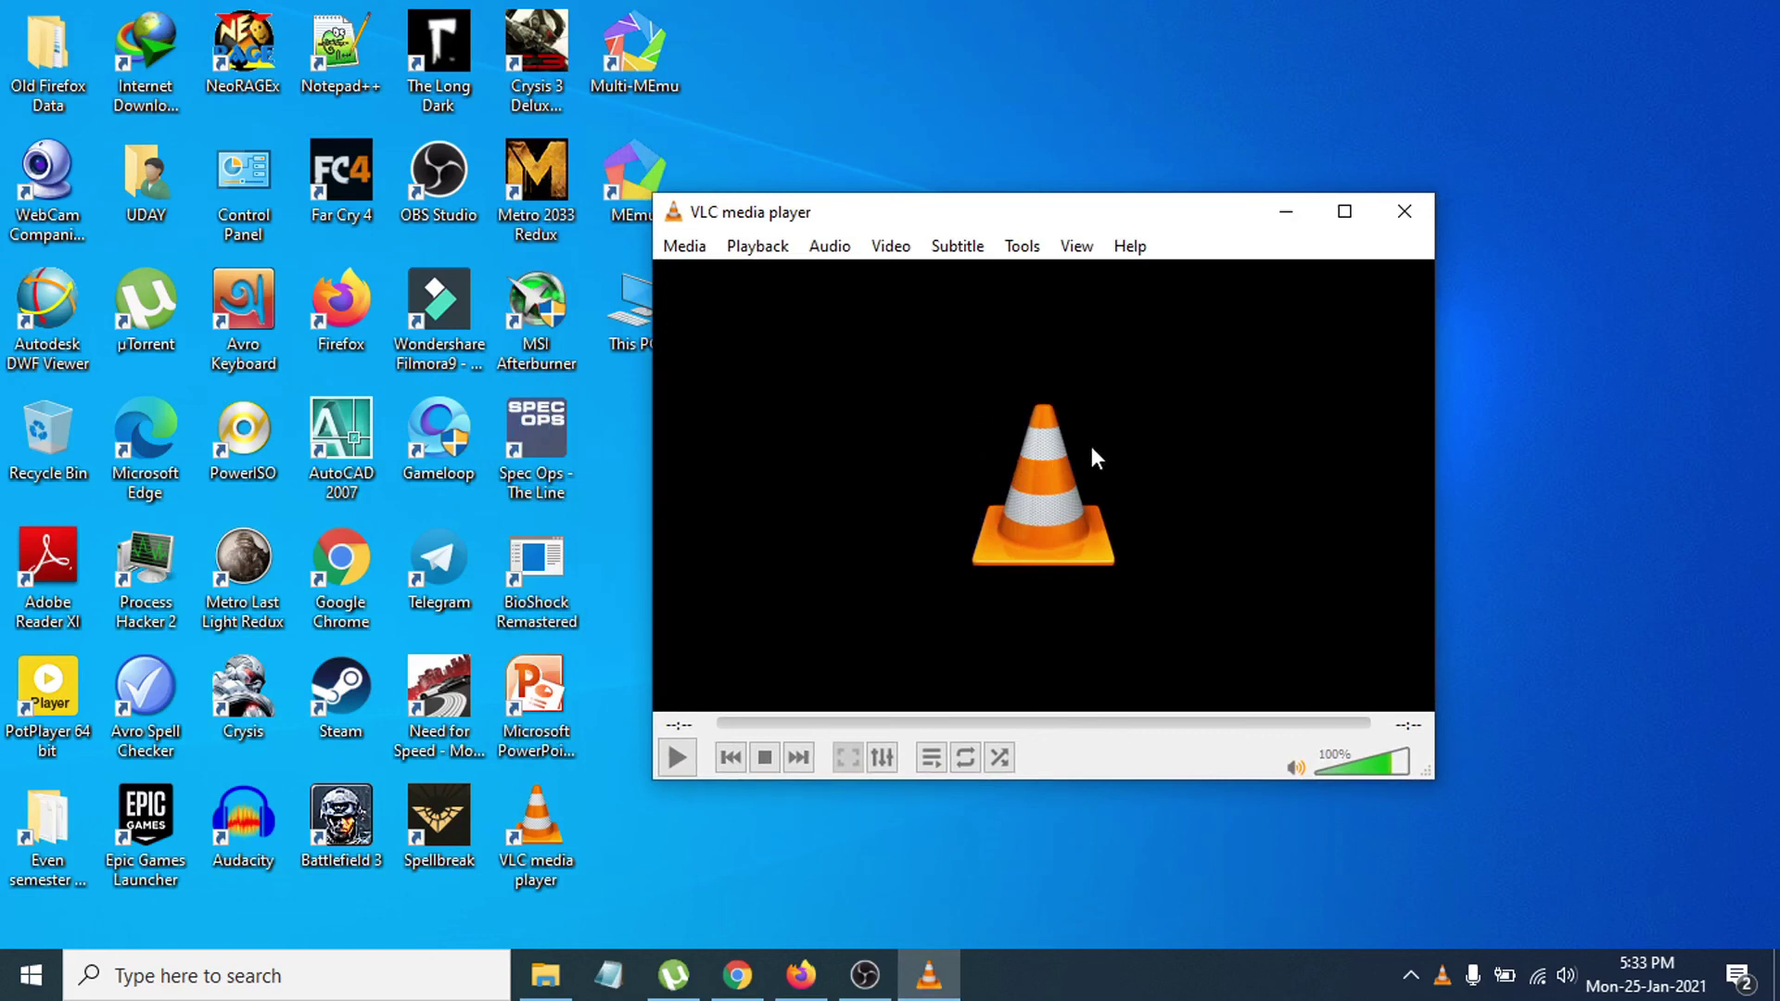
Check Help > About shows VLC version 3.0.12 Vetinari, then minimize the About window
{"action": "left_click", "coordinate": [1022, 249]}
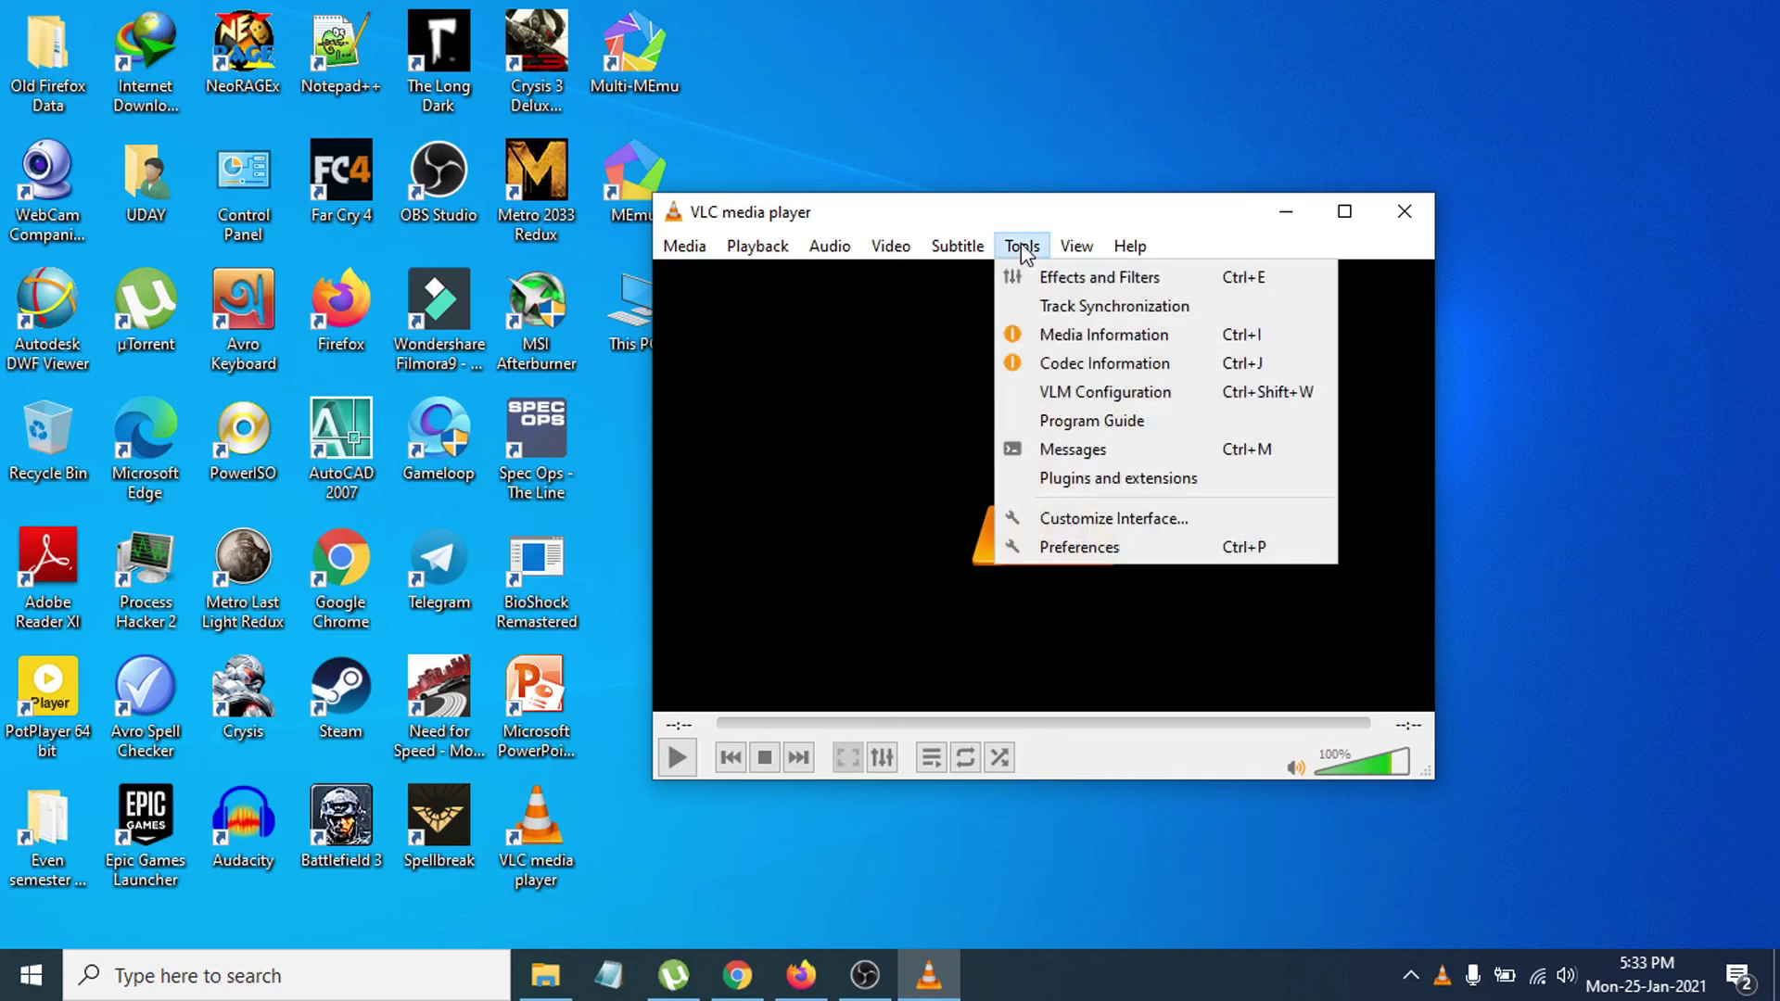
{"action": "mouse_move", "coordinate": [1127, 251]}
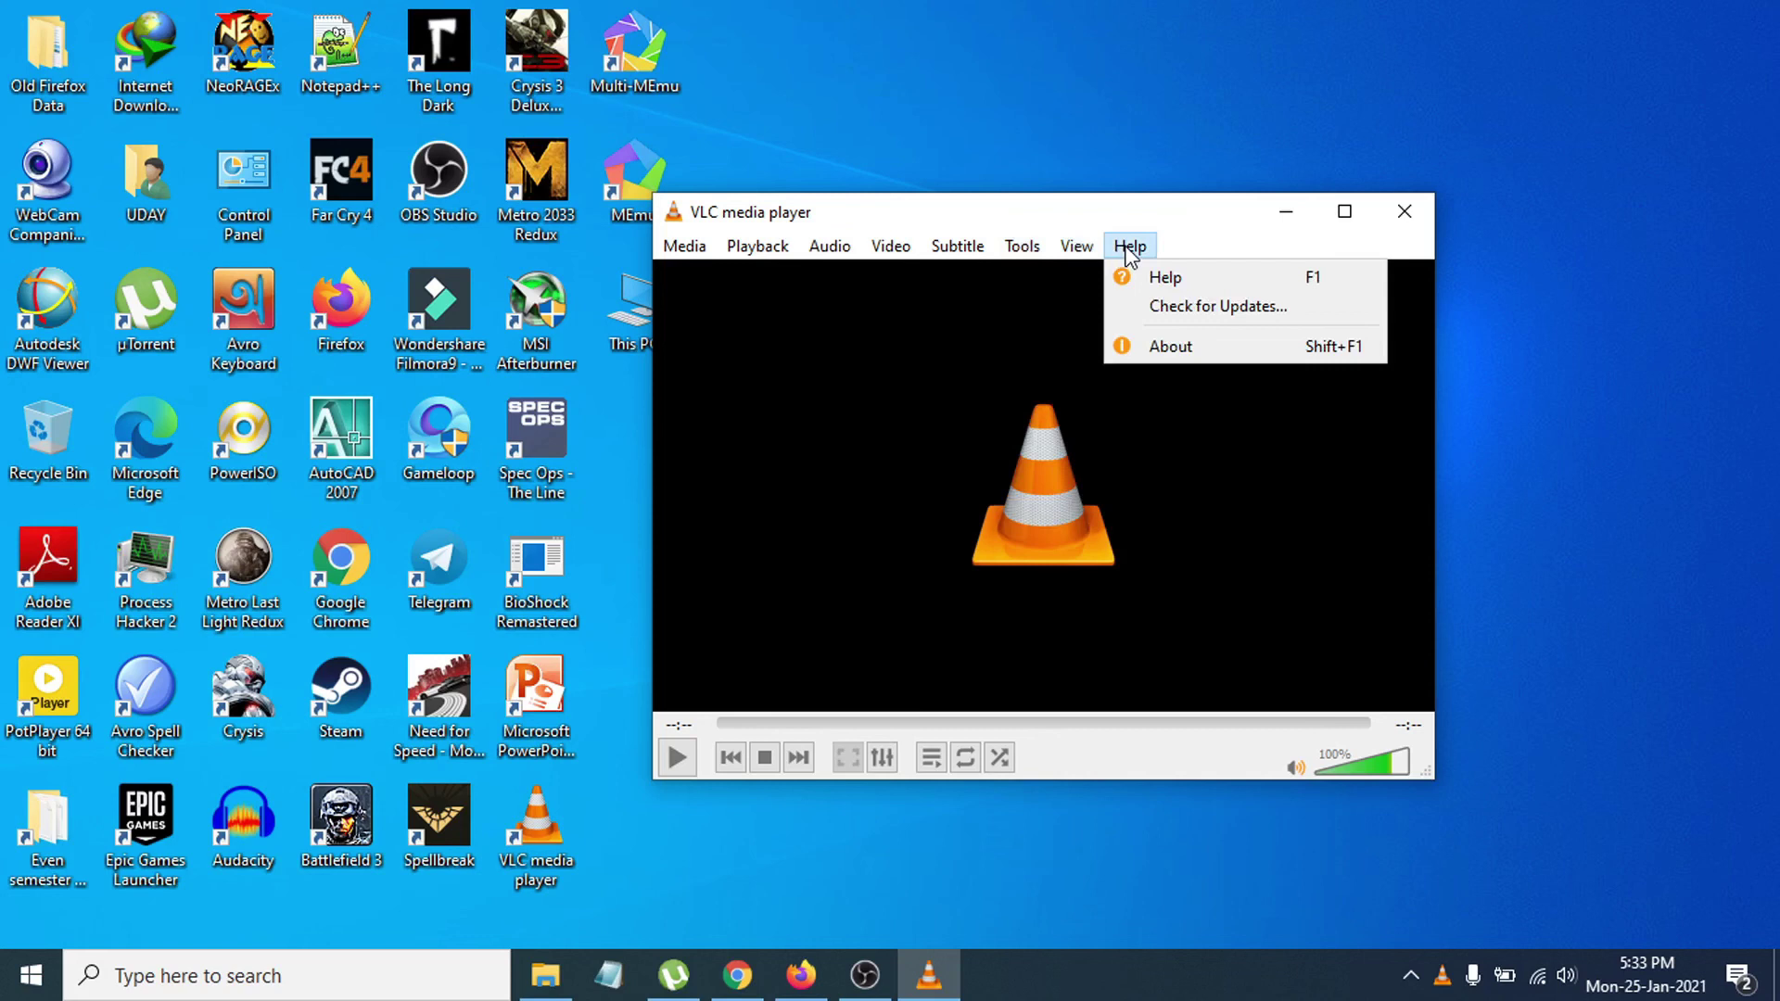
{"action": "left_click", "coordinate": [1146, 349]}
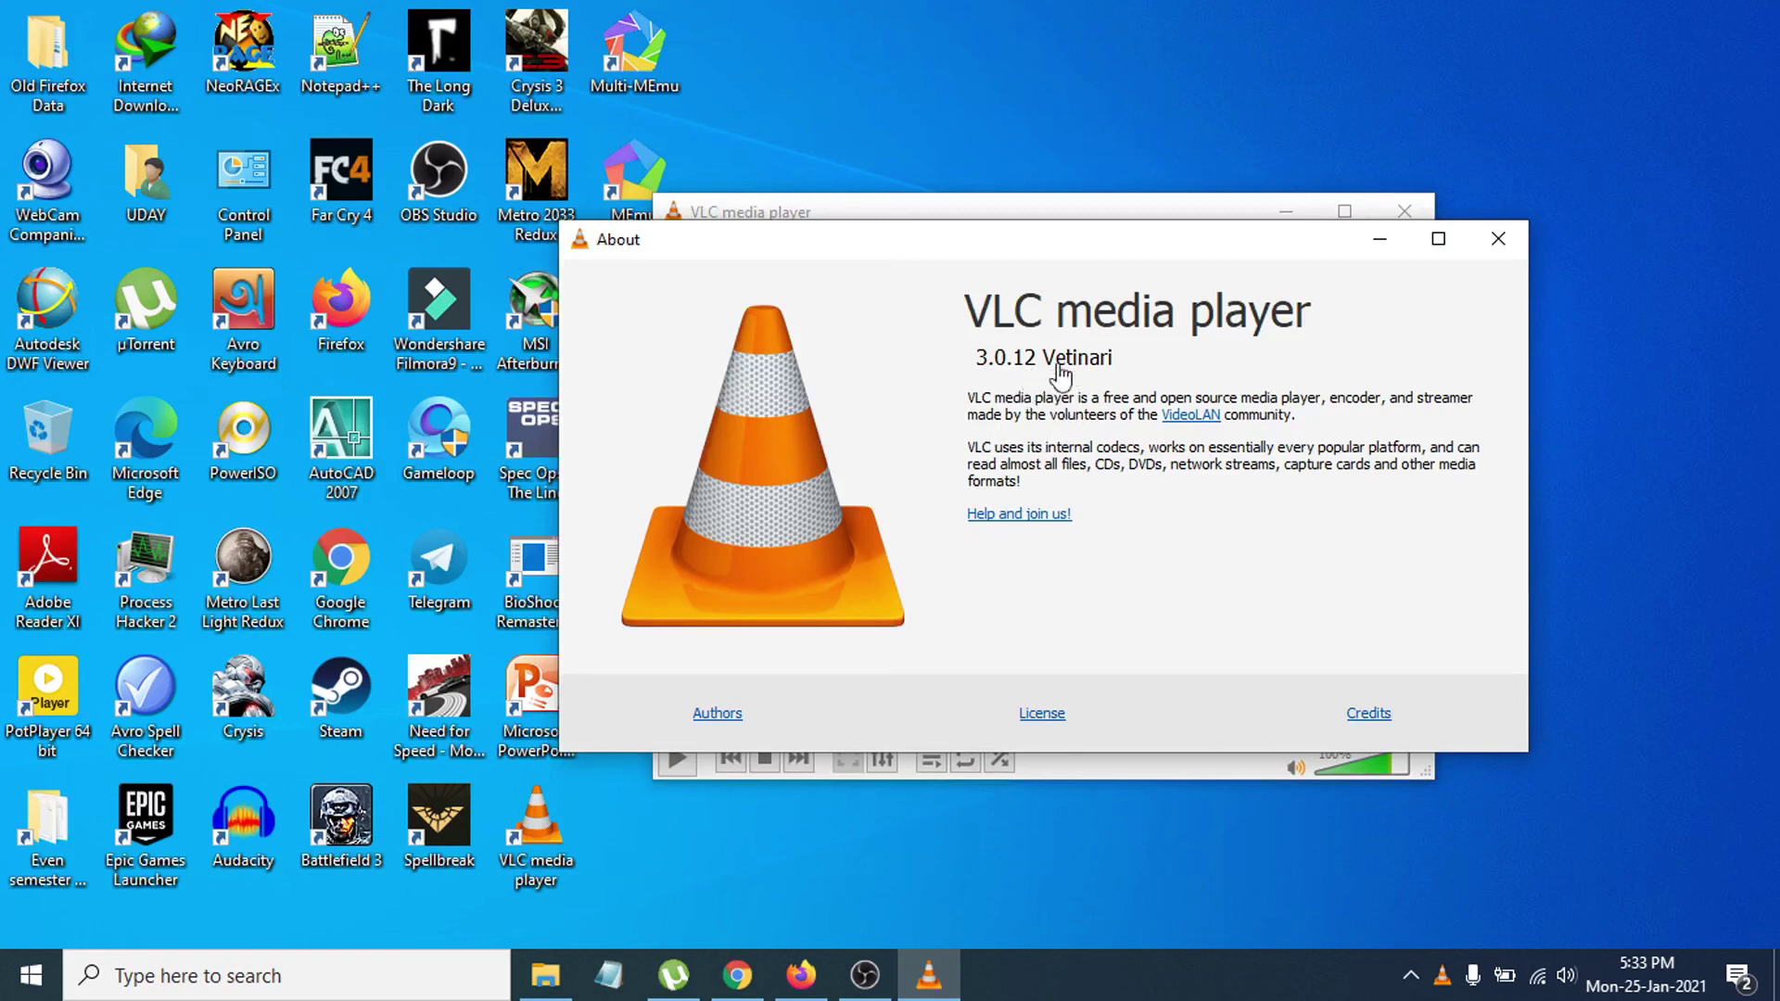
{"action": "left_click", "coordinate": [1378, 243]}
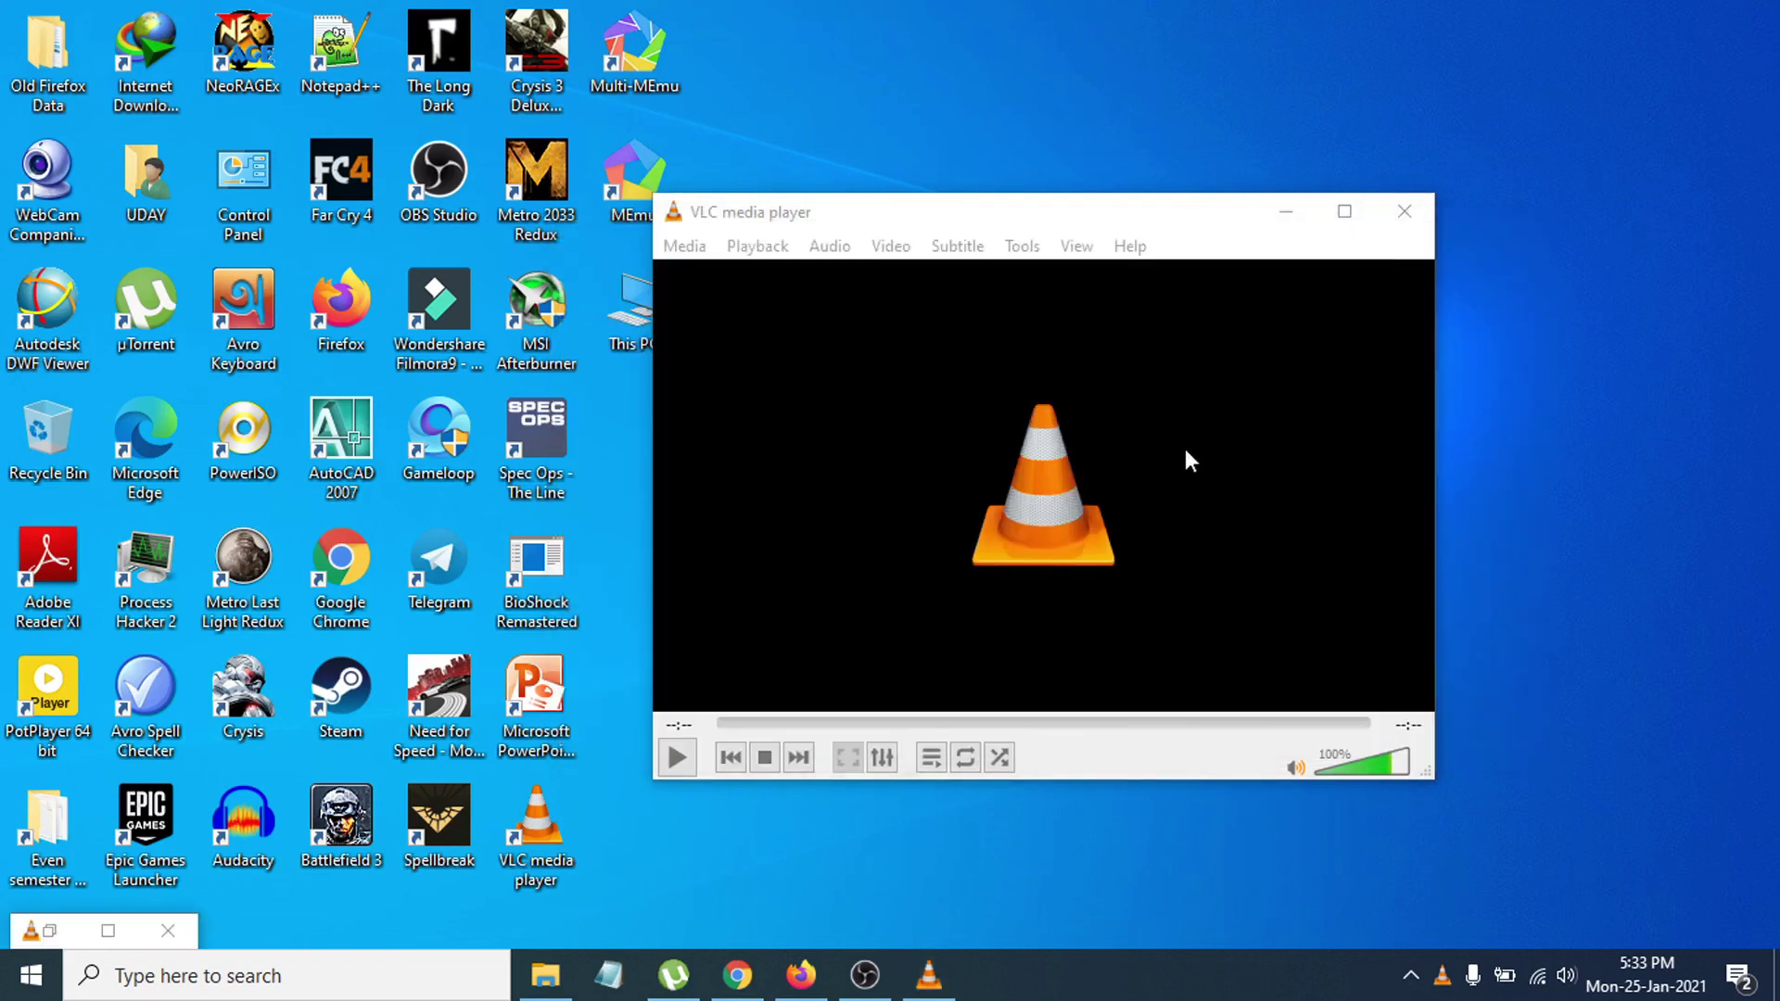